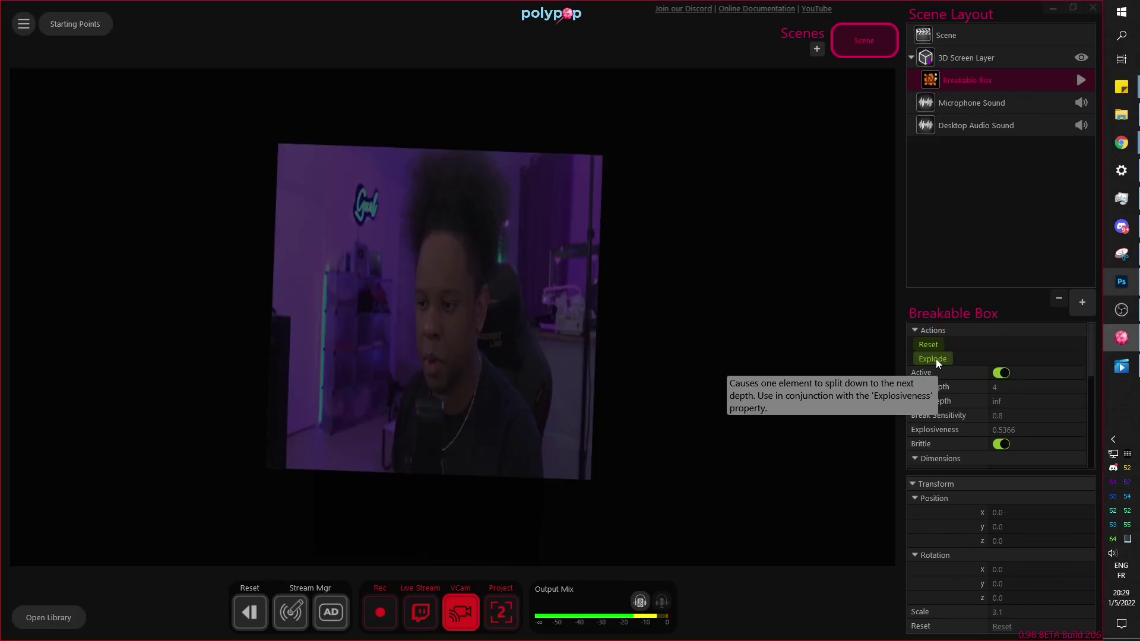
Step: Explode the breakable demo box into a pile of cubes
click(932, 359)
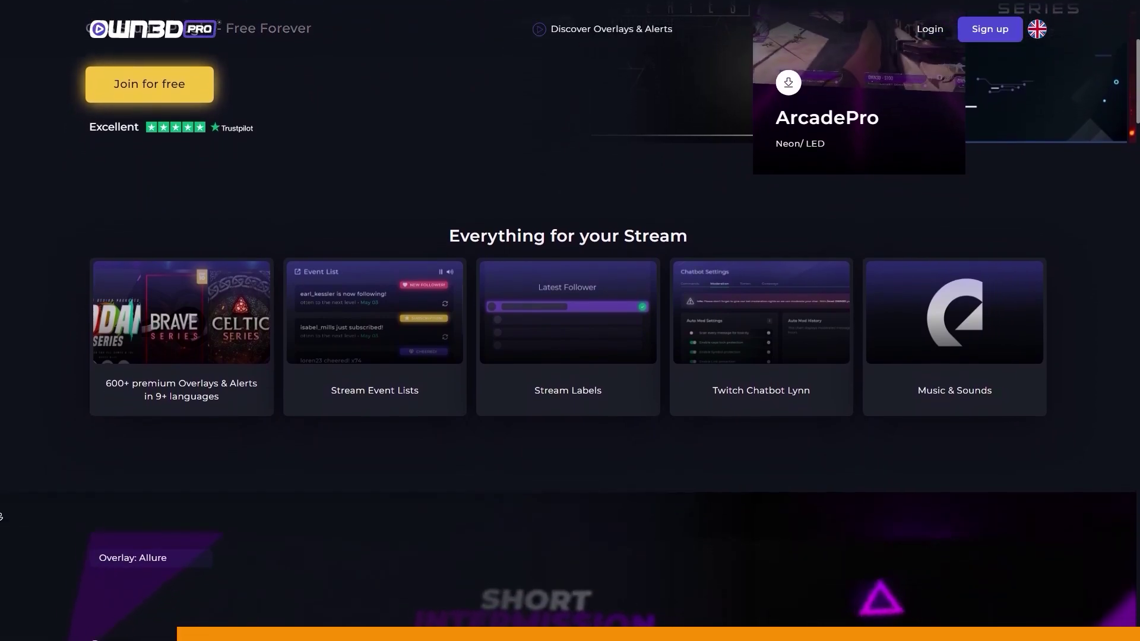
Step: Scroll the OWN3D Pro site, open the Epidemic Sound music library from the sidebar, and browse its genres
scroll(1136, 358, down, 6)
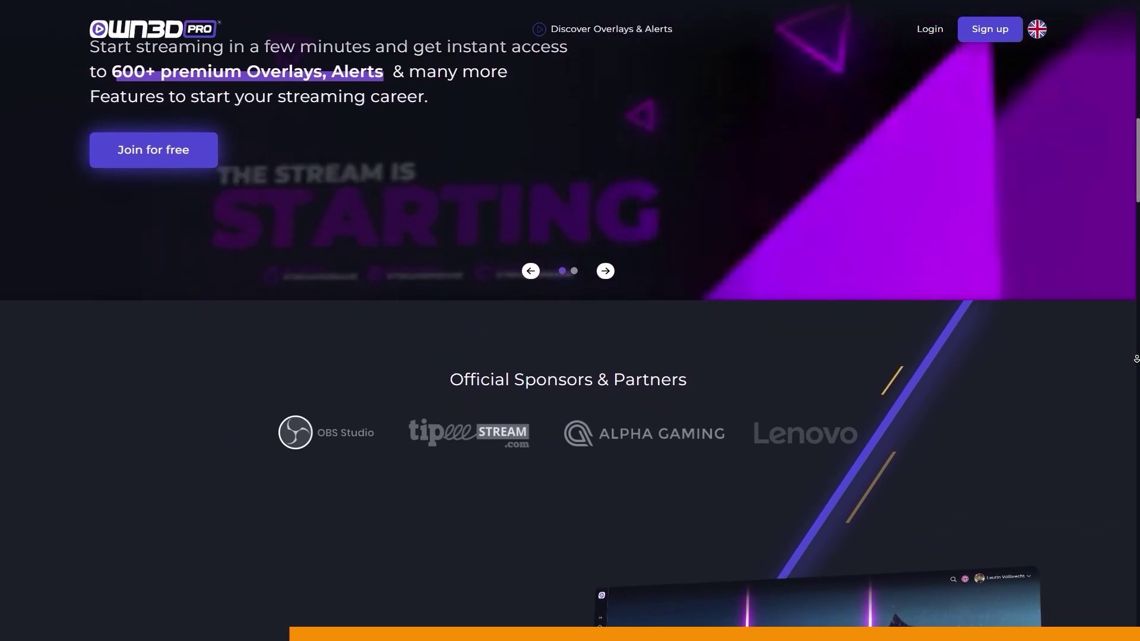
scroll(1136, 359, down, 7)
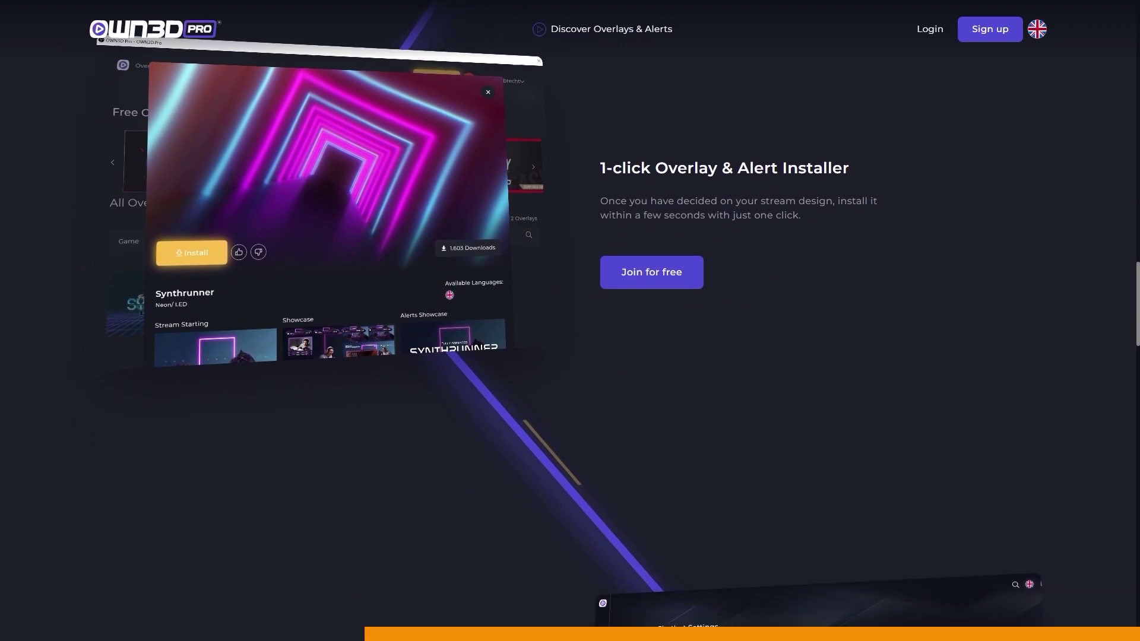
scroll(570, 321, down, 7)
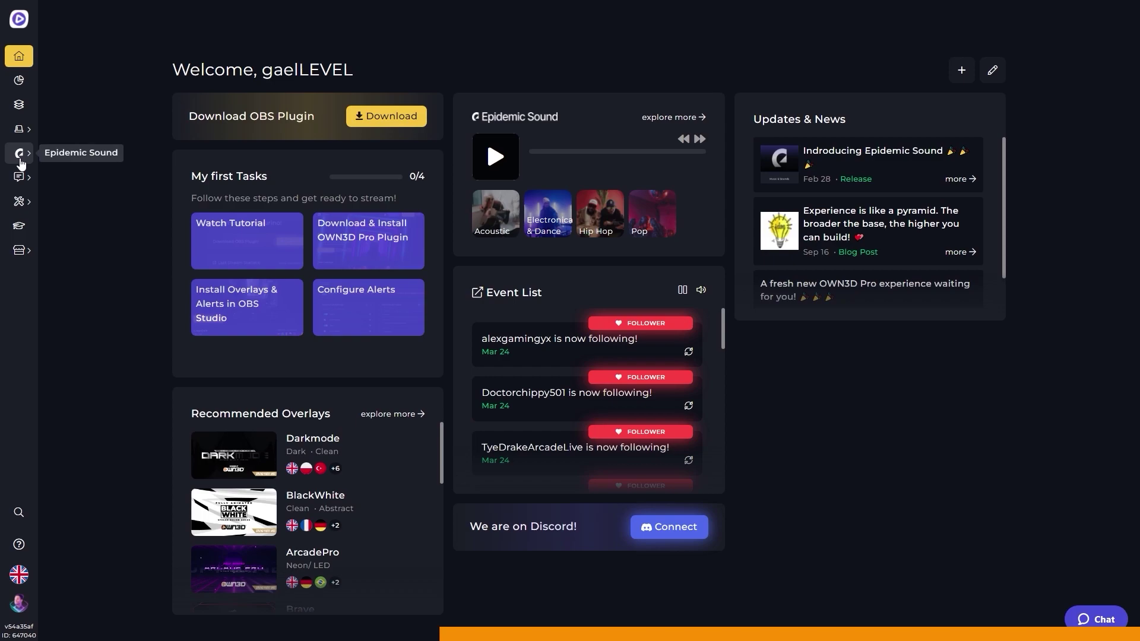
click(19, 161)
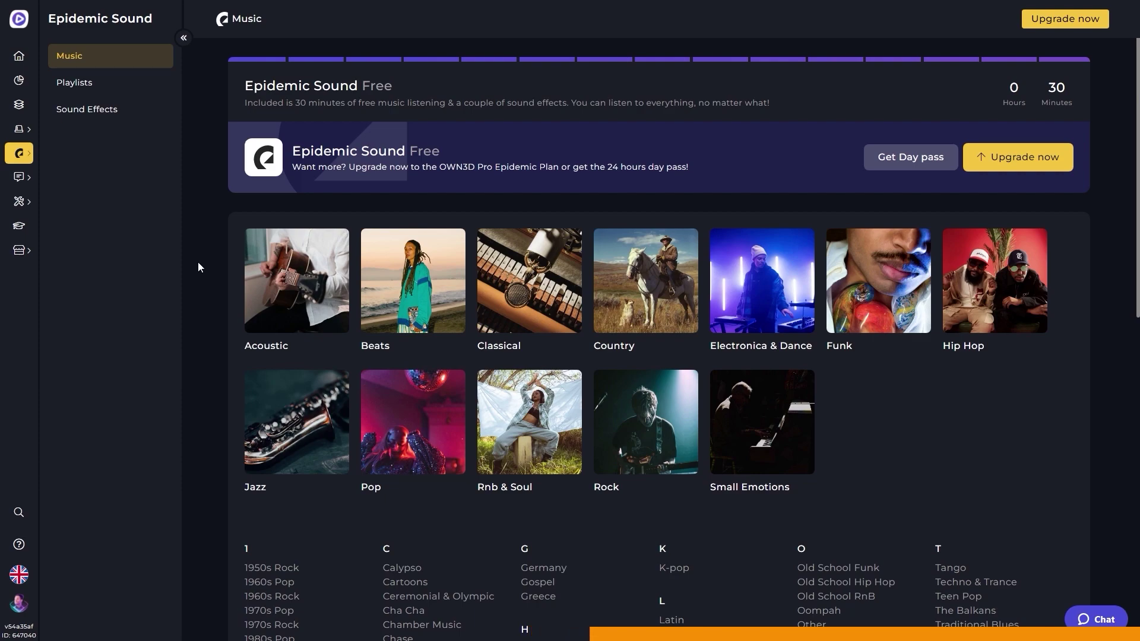
scroll(205, 274, down, 8)
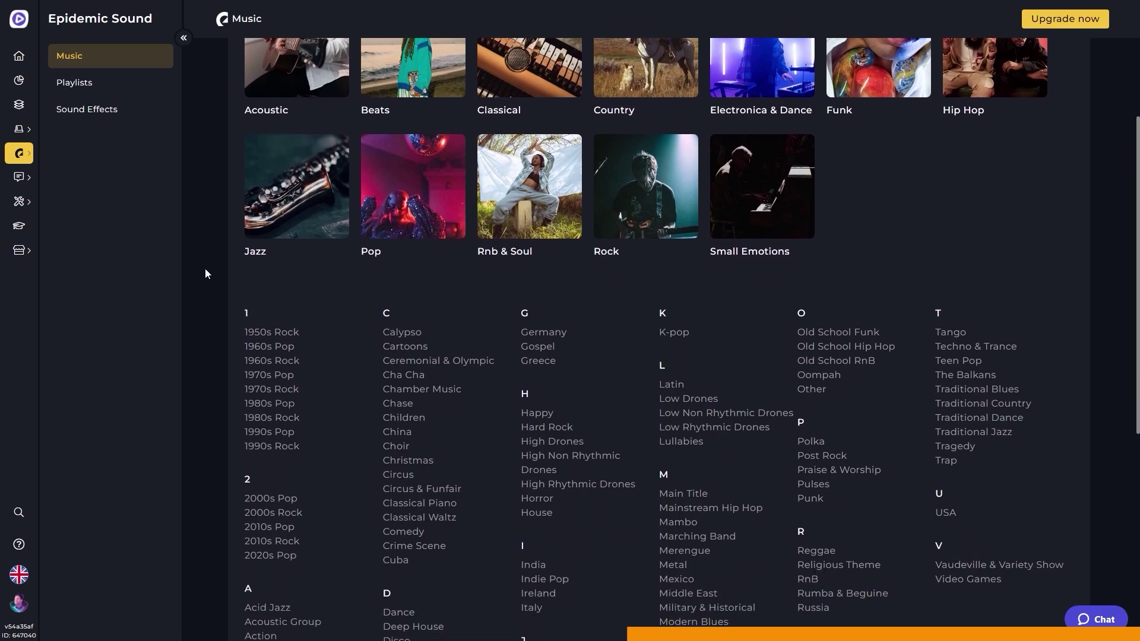
scroll(205, 269, down, 3)
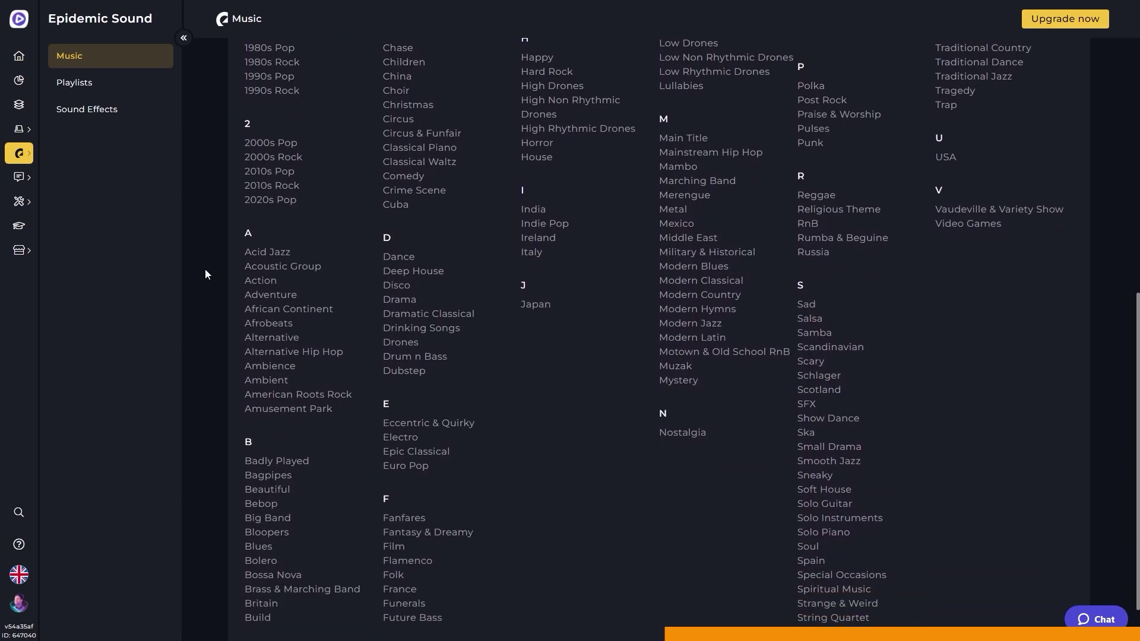
scroll(219, 222, up, 11)
Step: Apply a promo code to the Epidemic 3 Months plan, cutting the total from 37.99€ to 19.00€
click(91, 114)
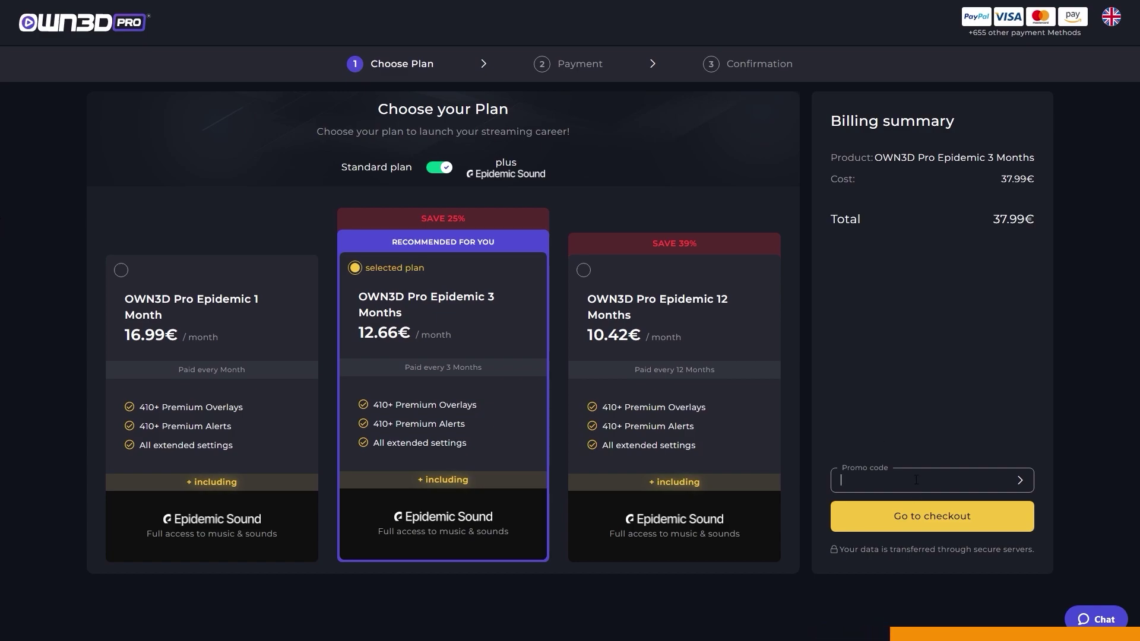
text(GAEL)
click(1020, 480)
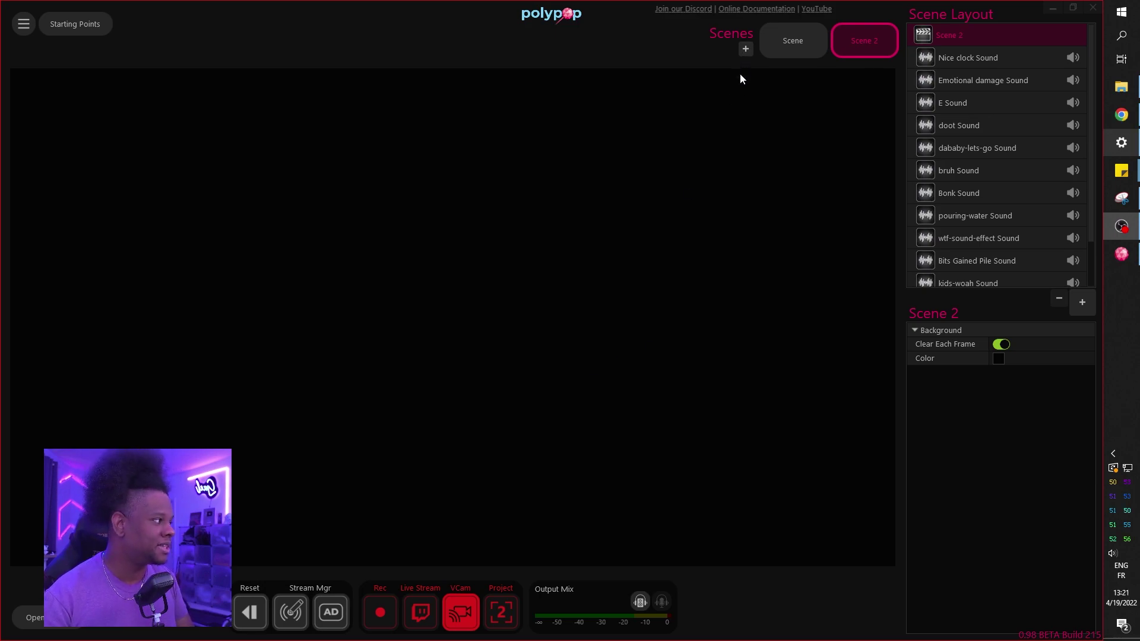
Step: Create a new empty Scene 3 from the Scenes list
click(746, 50)
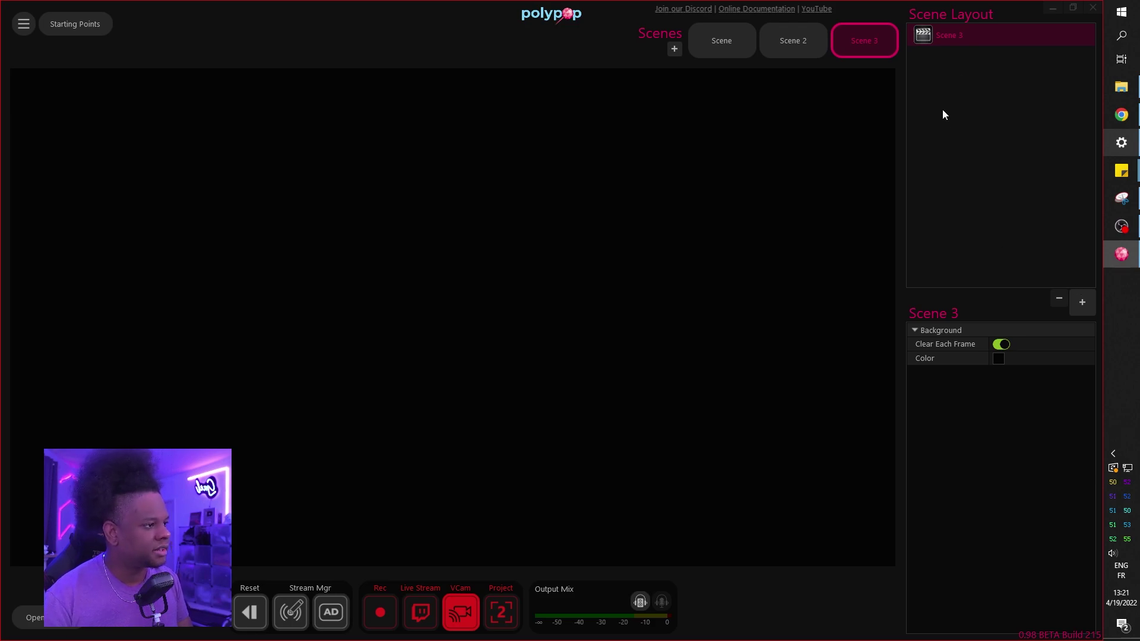
Step: Add 3D Text from the 3D category to Scene 3 as a 3D Object Emitter
click(1082, 302)
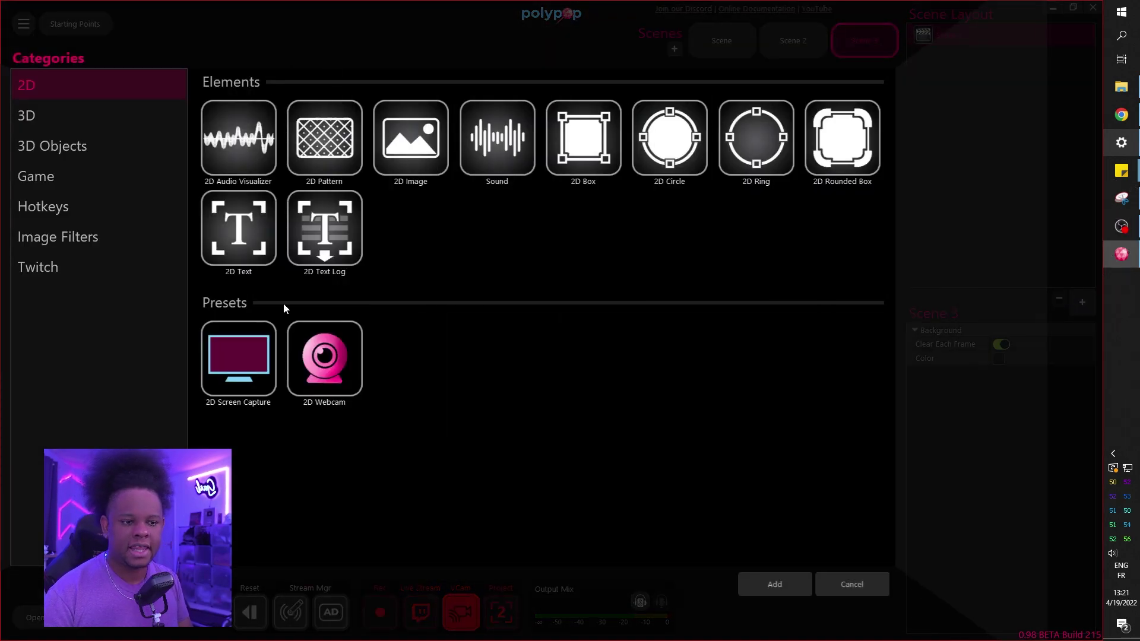
click(63, 114)
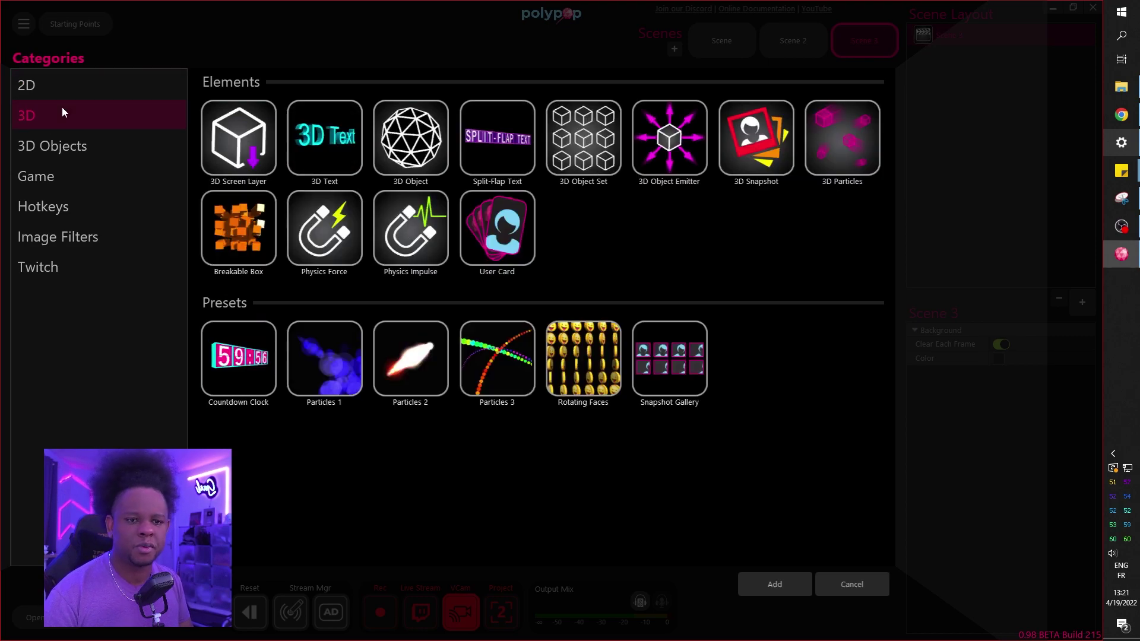
click(330, 142)
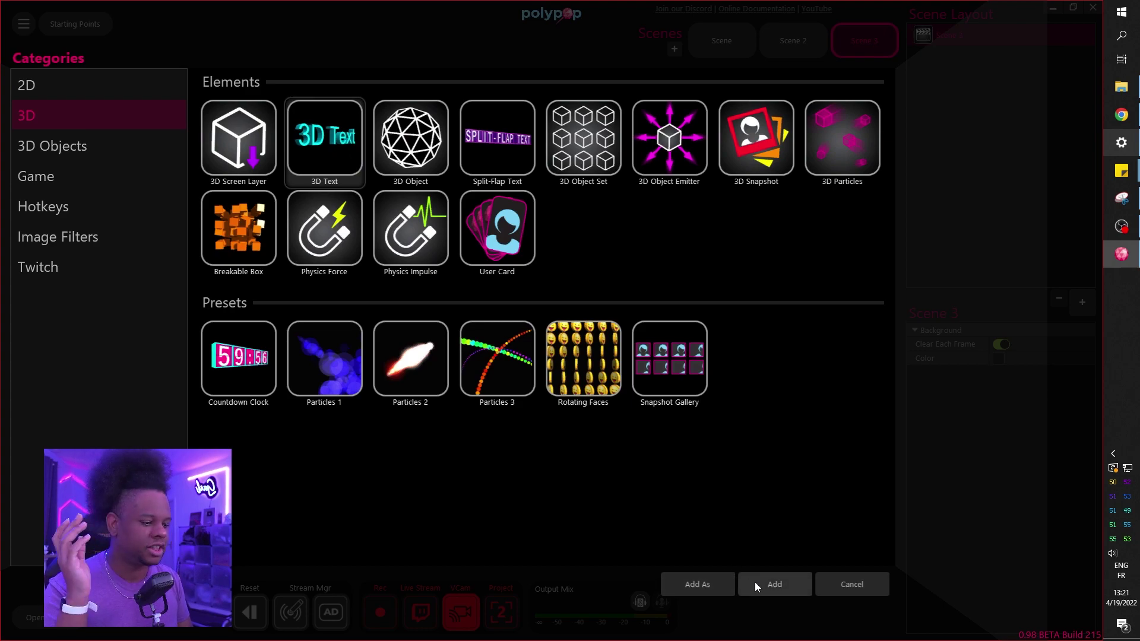
click(711, 587)
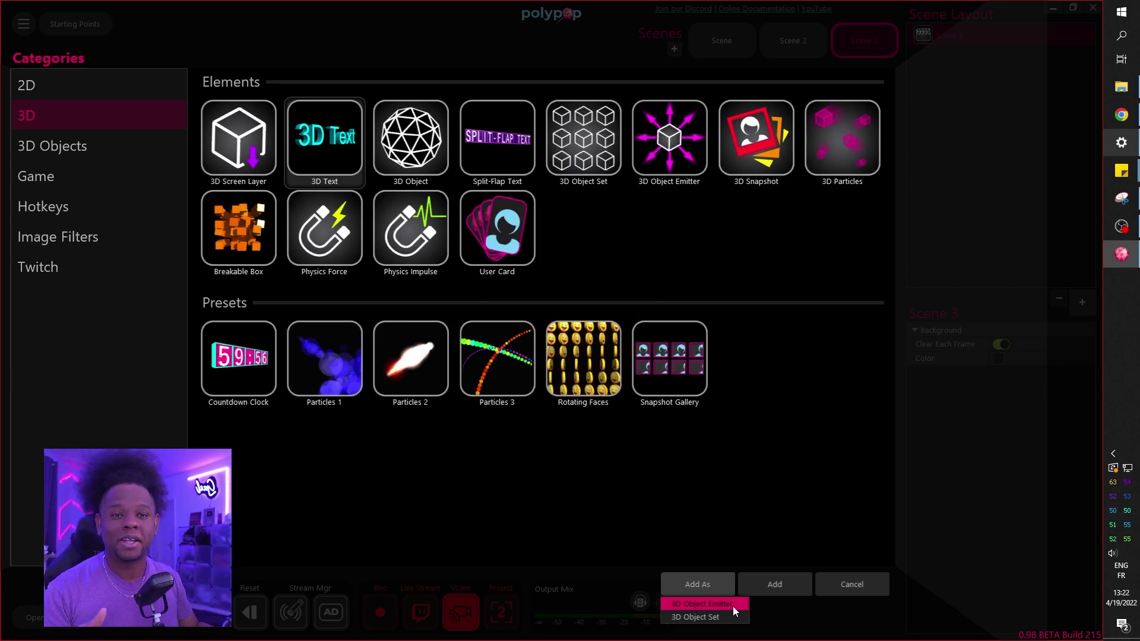
click(729, 604)
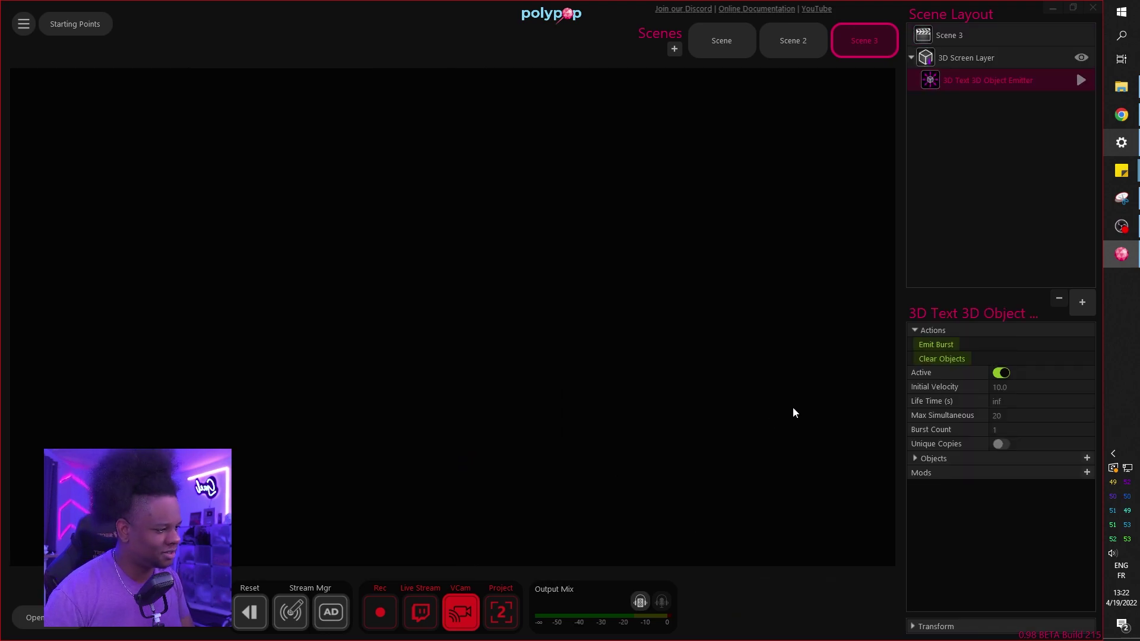
Step: Fire a test burst, then set the emitter's Life Time to about 3.0 seconds
click(924, 350)
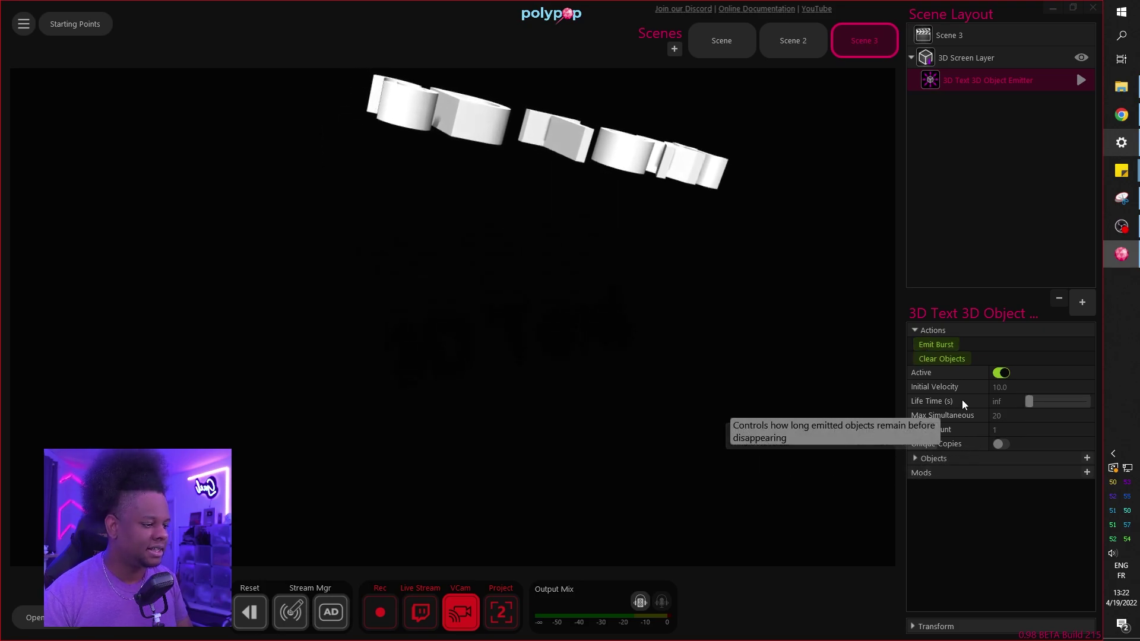
click(1031, 404)
drag(1032, 406, 1054, 406)
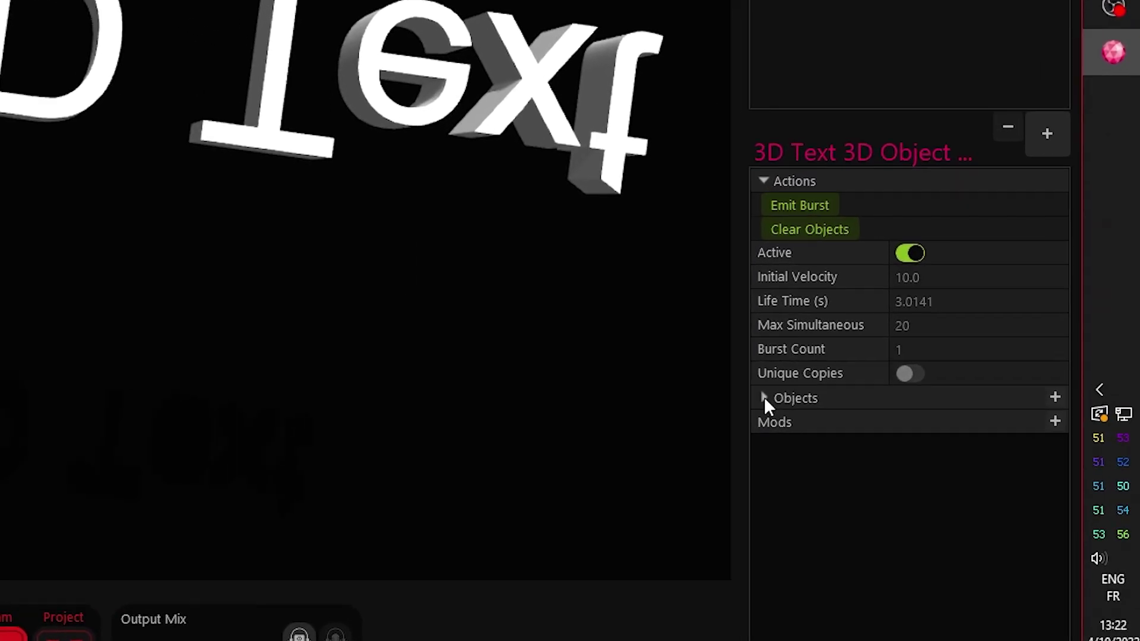
Step: Change the emitter's 3D Text object wording to DEEZ NUTS
click(764, 398)
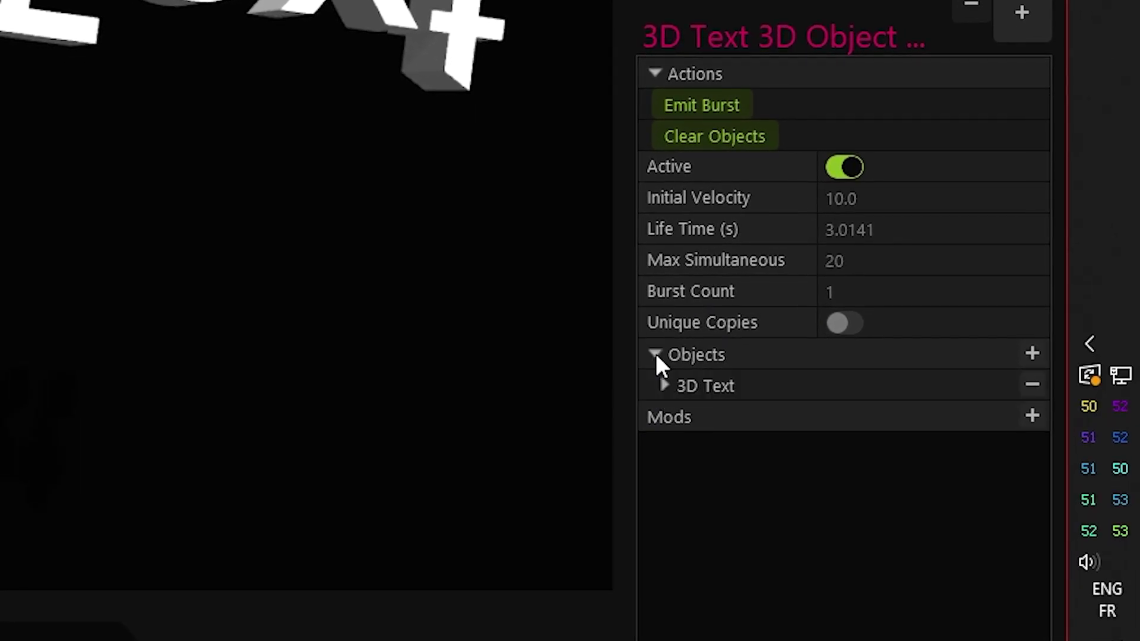
click(668, 386)
click(877, 422)
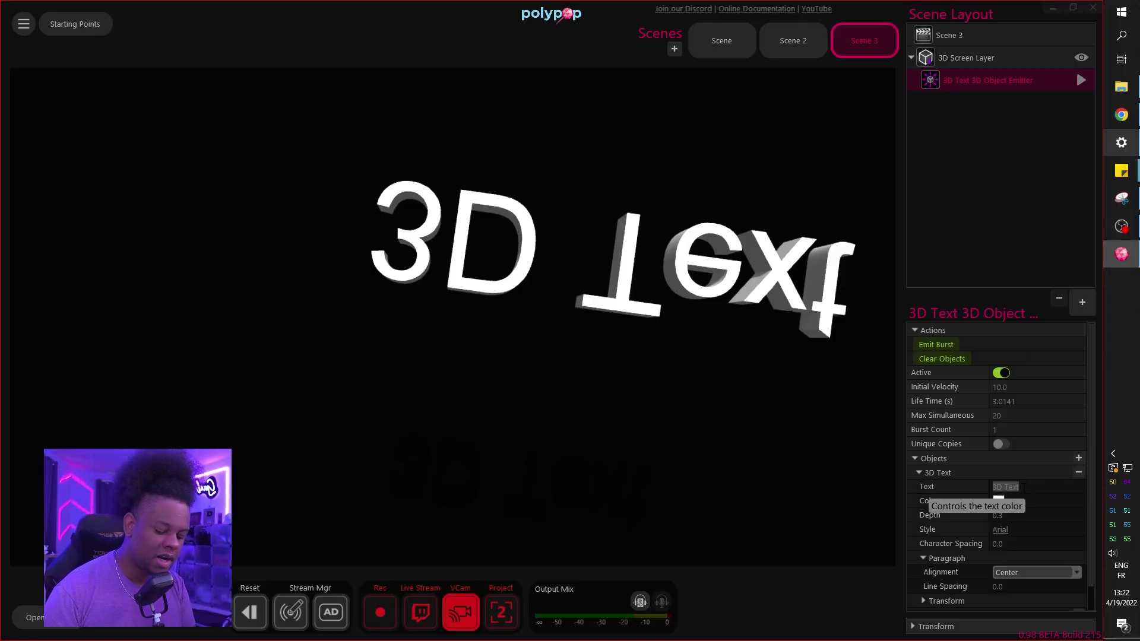
text(DEEZ NUTS)
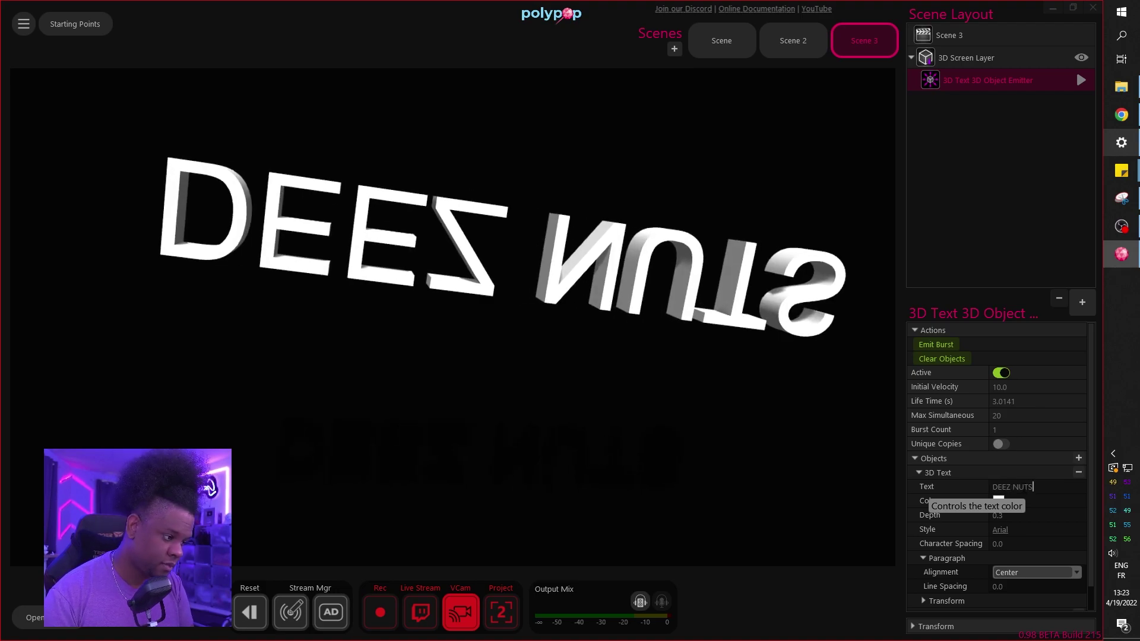
Step: Set the 3D text font to Impact, after briefly trying Assvssin
click(1001, 532)
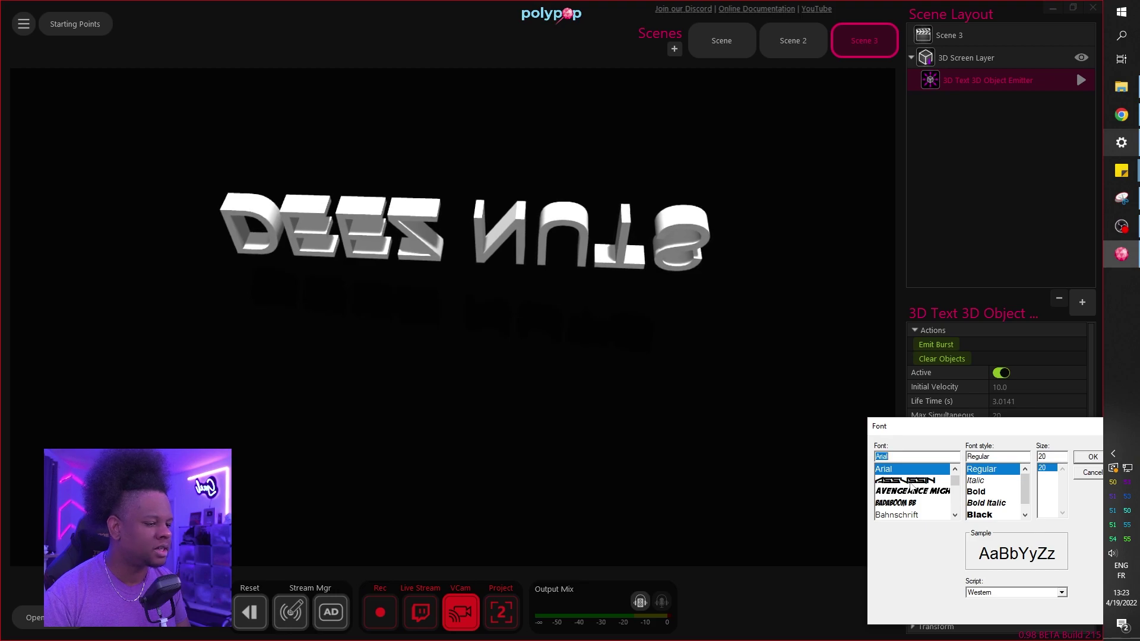
click(911, 482)
click(1090, 459)
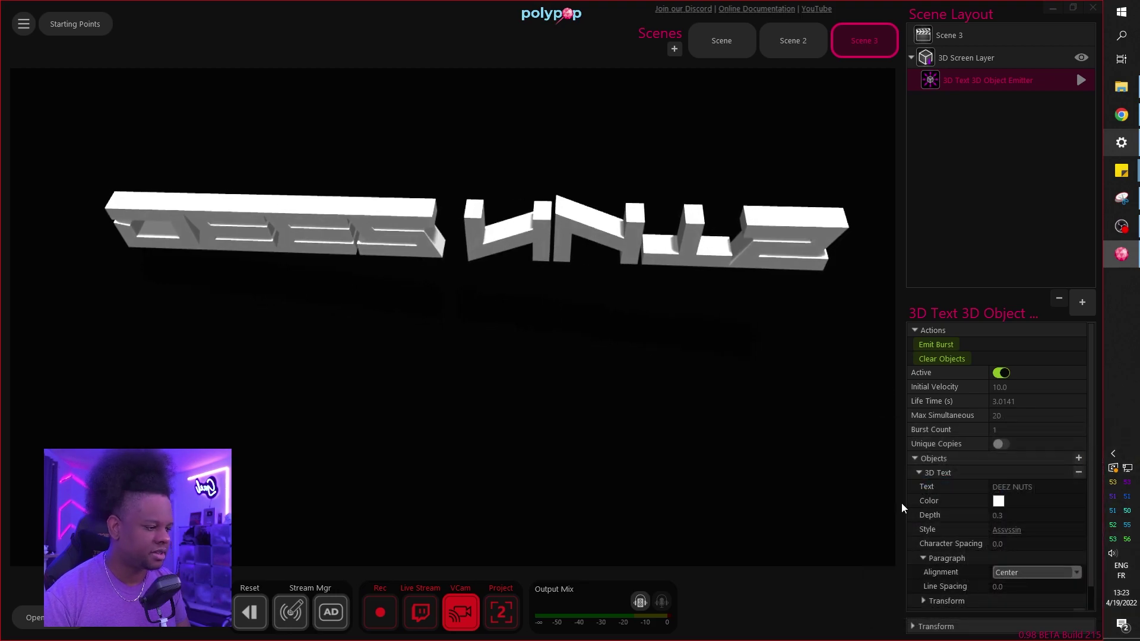
click(1002, 534)
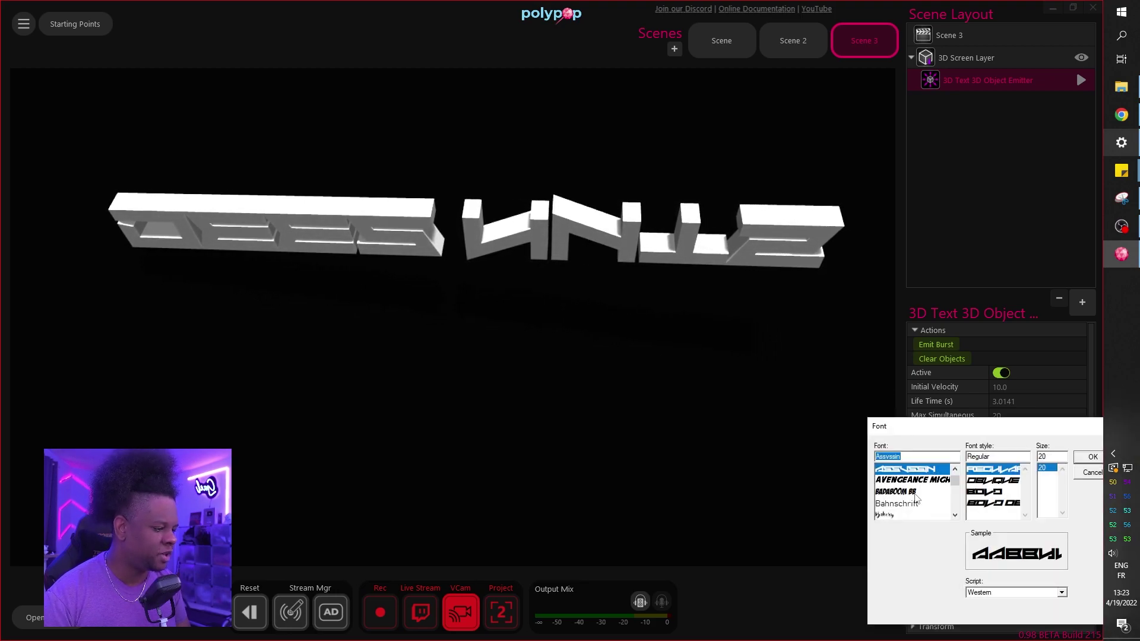
key(Down)
key(Down)
key(Down)
text(imp)
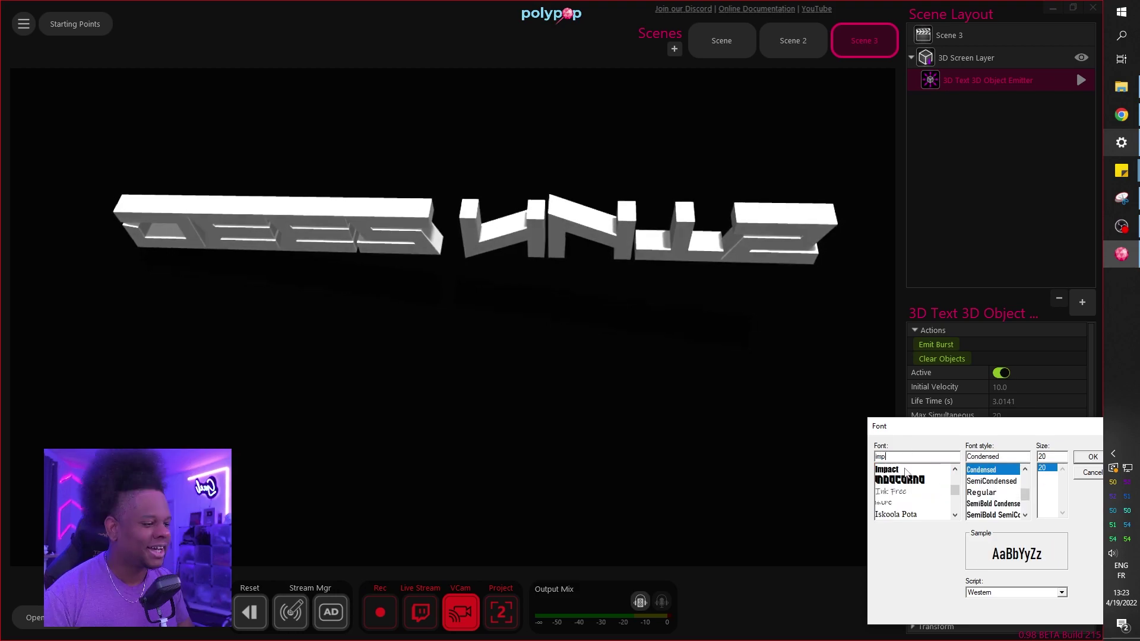
click(907, 470)
click(1079, 460)
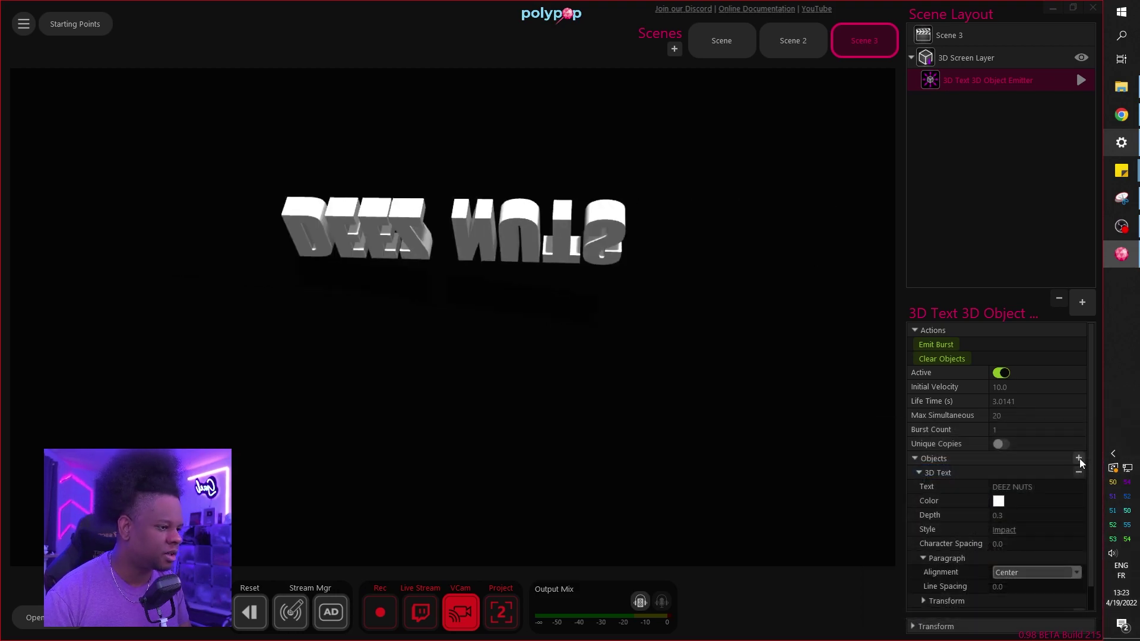
Step: Colour the text light purple (201, 147, 255) and collapse the object settings
click(998, 500)
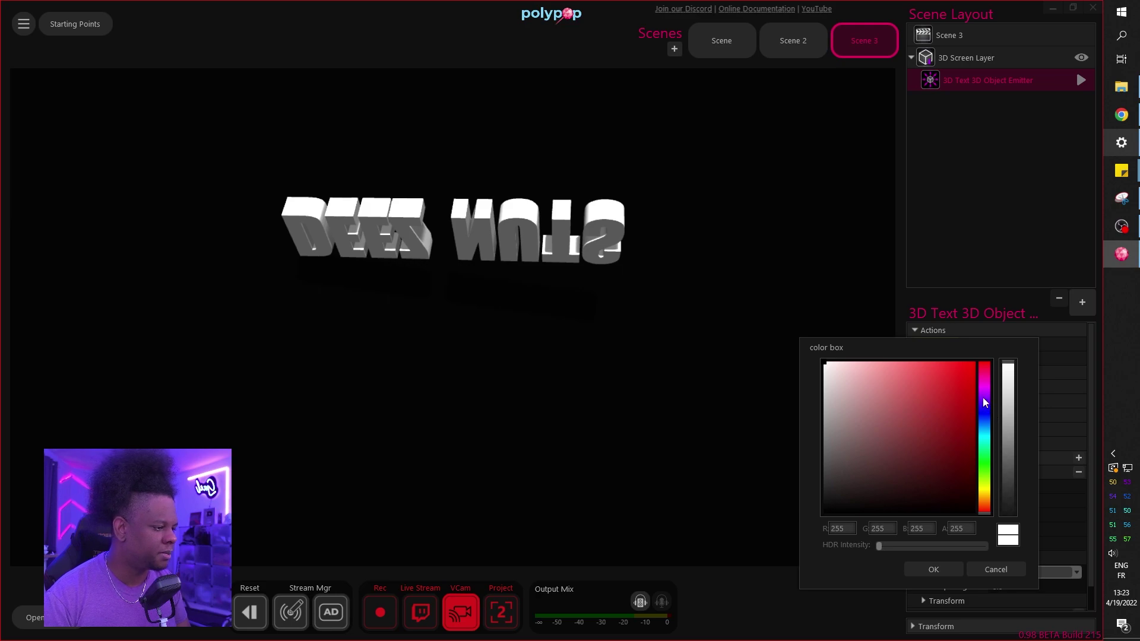
drag(905, 385, 903, 363)
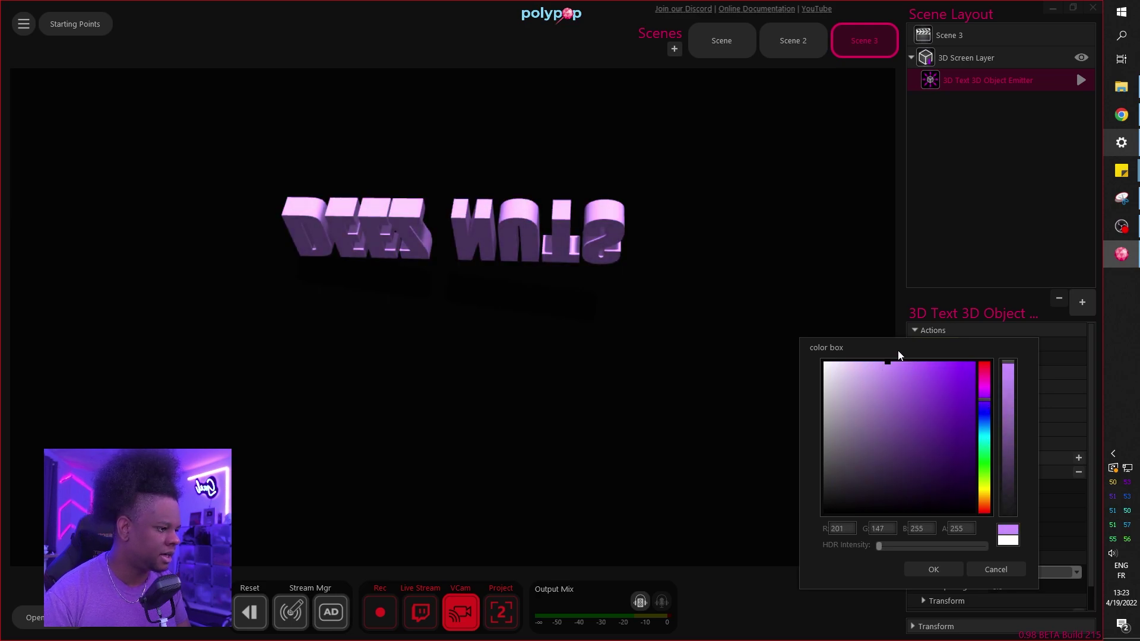
click(929, 569)
scroll(932, 526, down, 1)
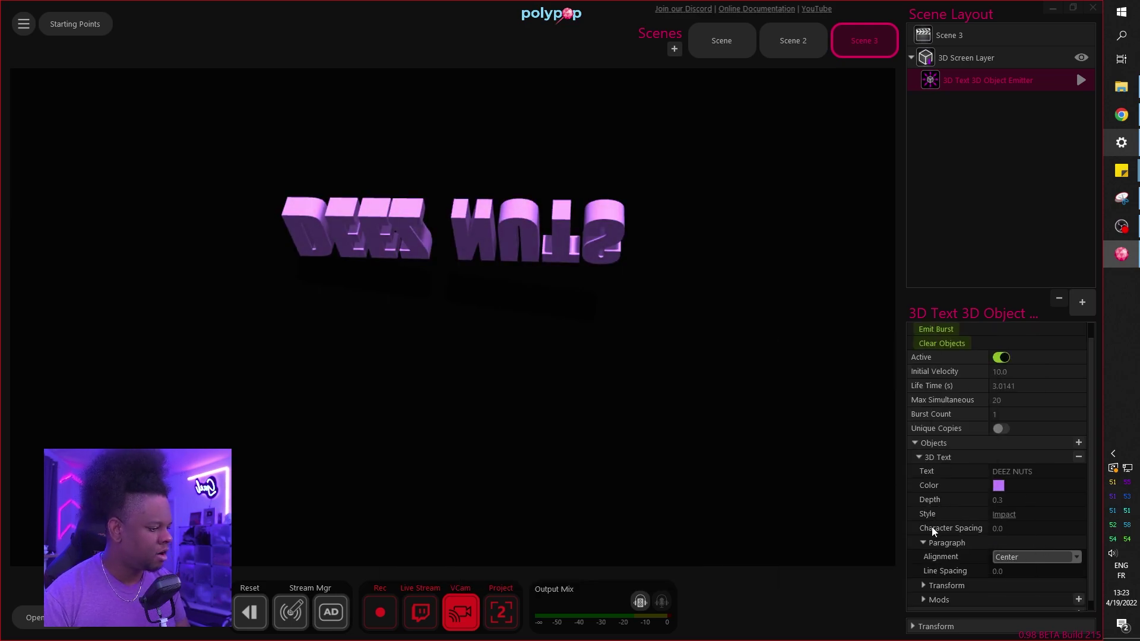
click(915, 443)
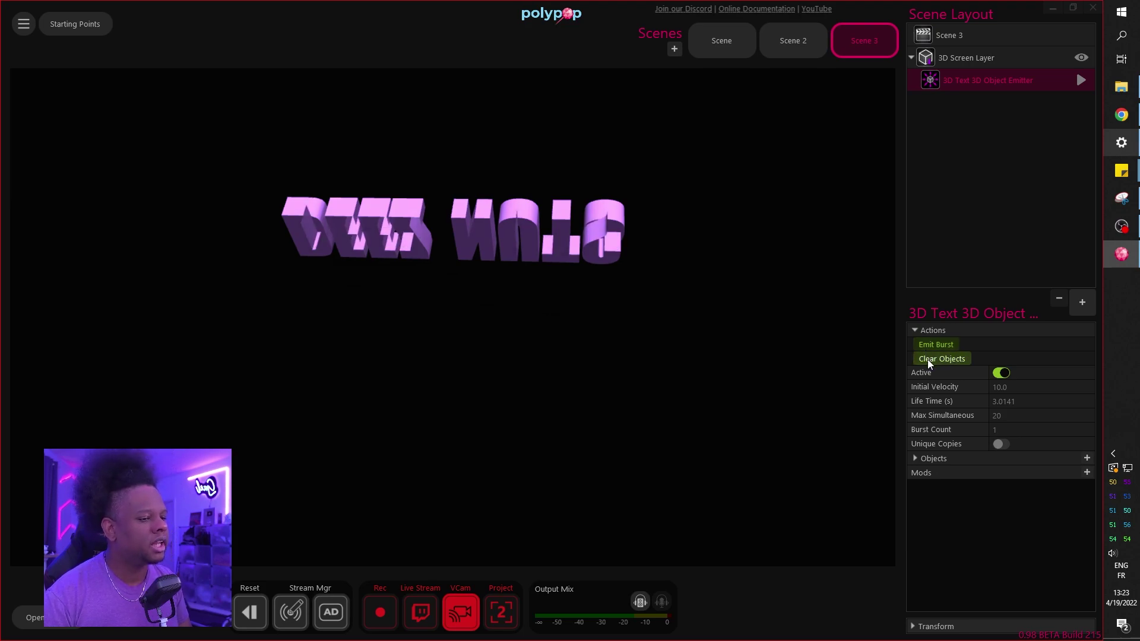
Step: Clear the preview and fire a burst of the purple DEEZ NUTS text
click(928, 360)
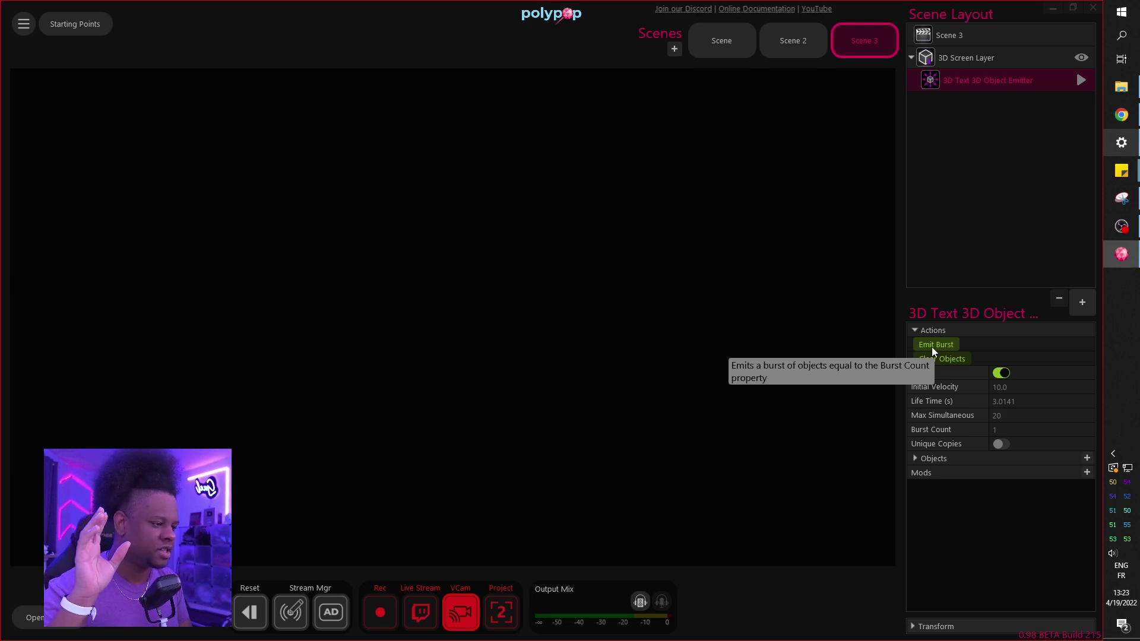
click(932, 347)
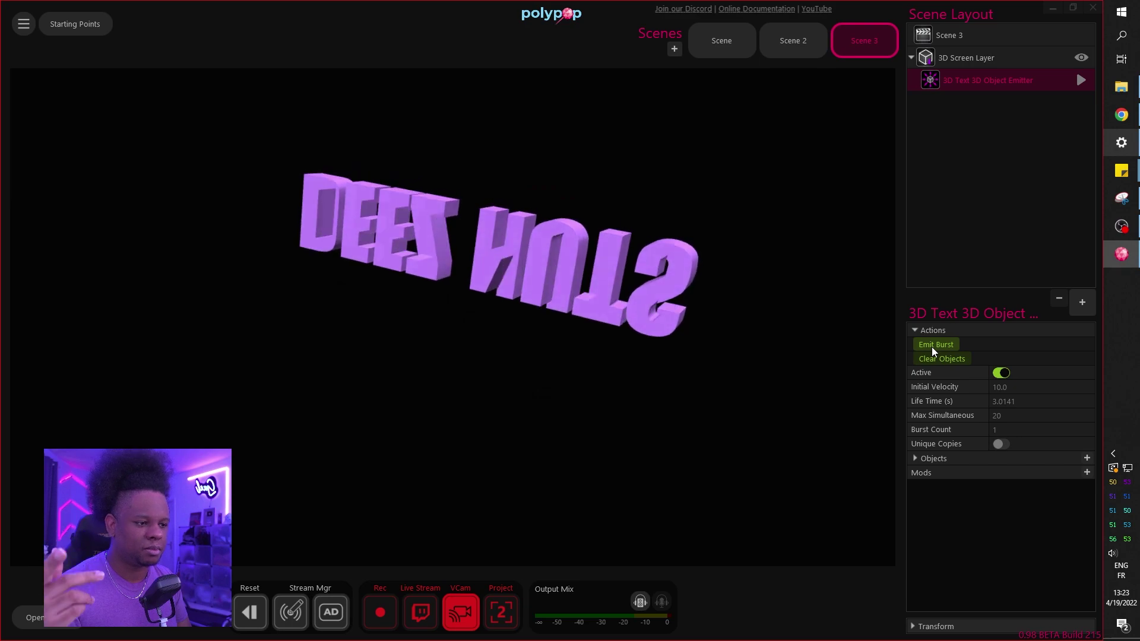
Step: Set the Physics Force y value to -15 and test-fire DEEZ NUTS bursts
click(916, 458)
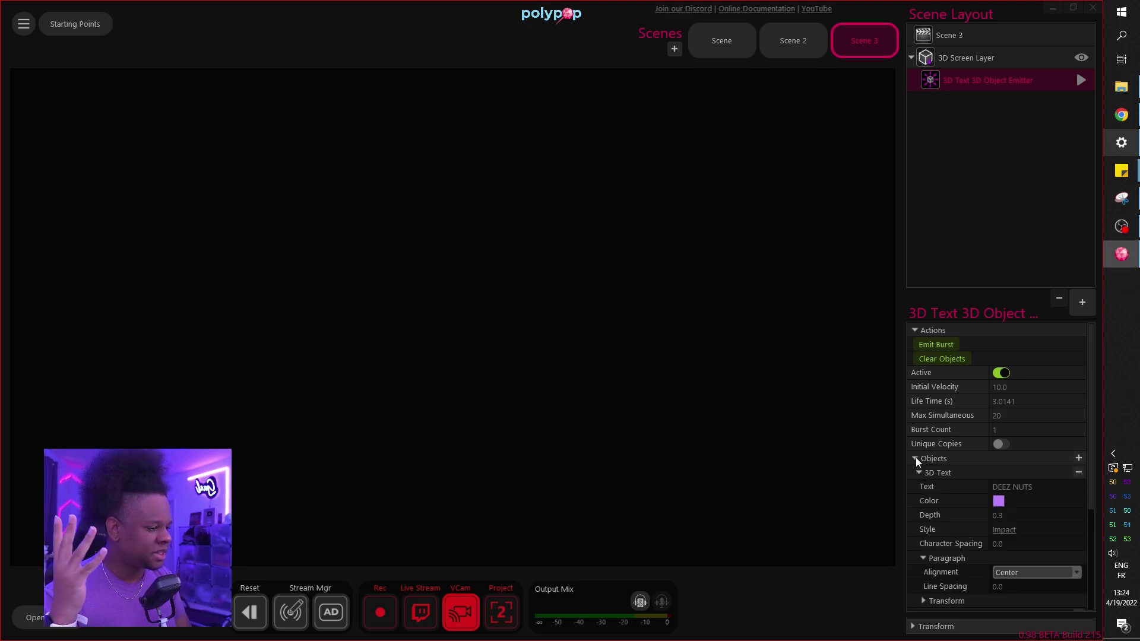
scroll(945, 457, down, 3)
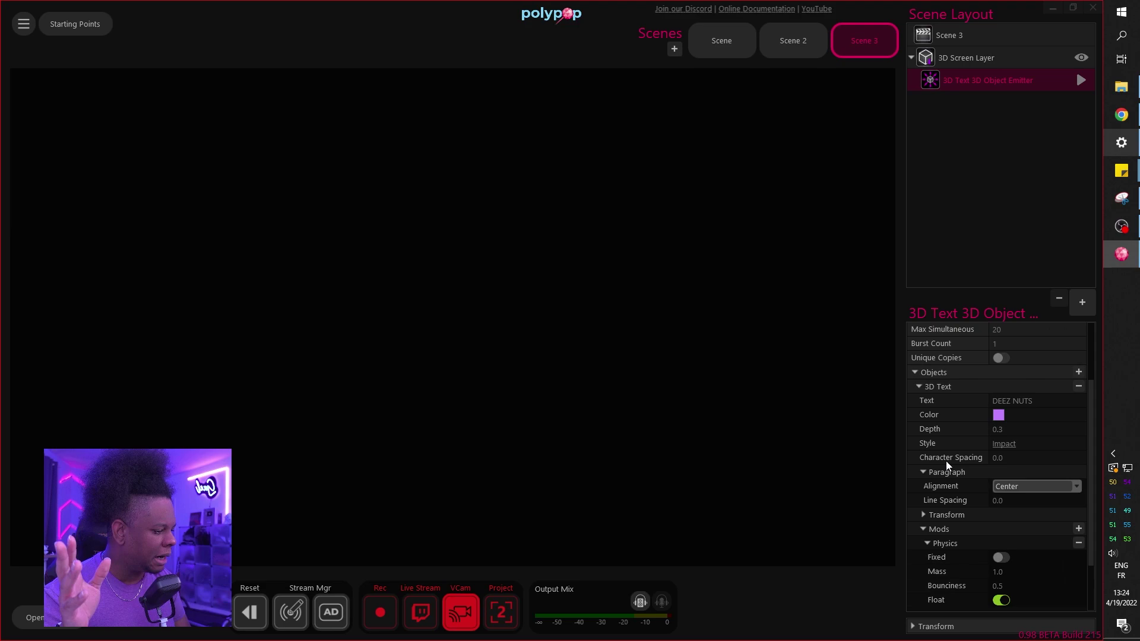
scroll(943, 480, down, 1)
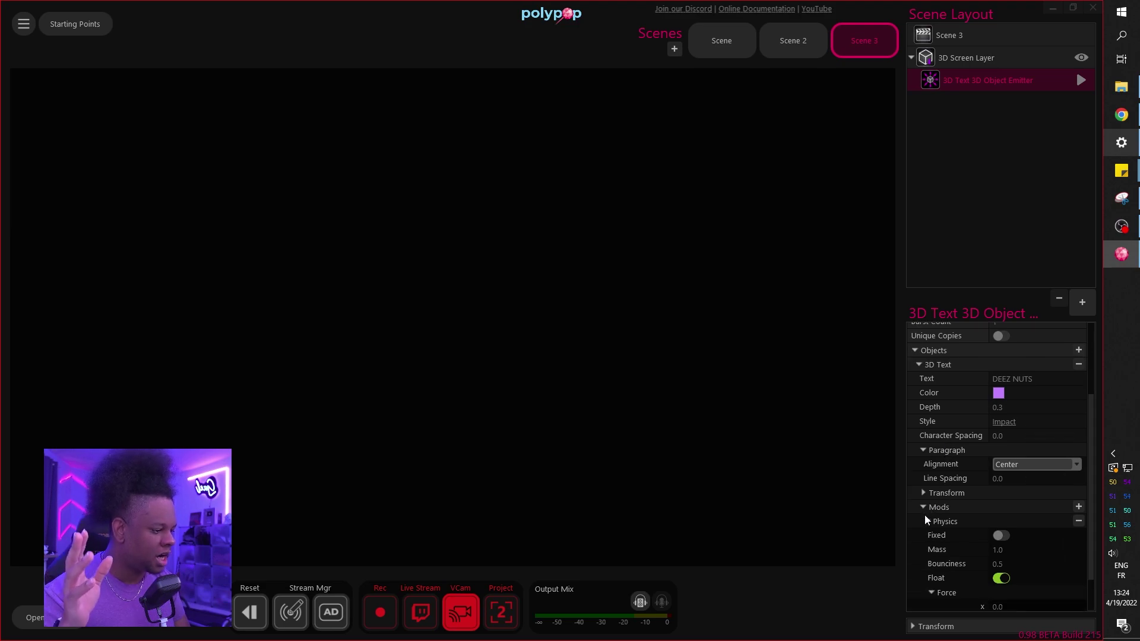
scroll(925, 529, down, 2)
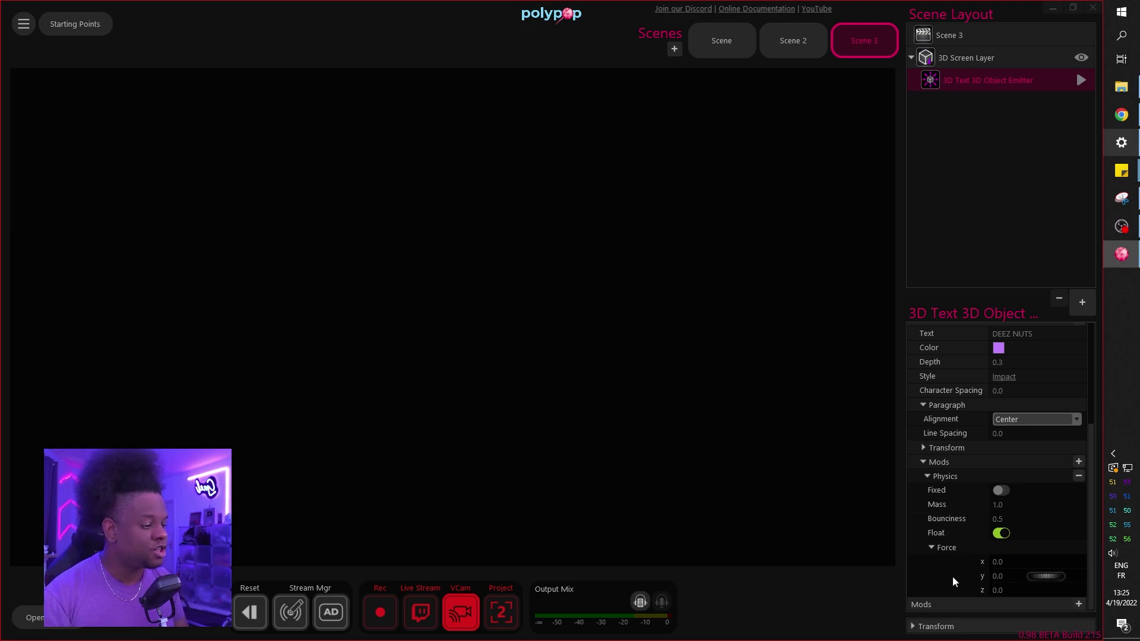
scroll(941, 543, up, 1)
scroll(942, 544, down, 1)
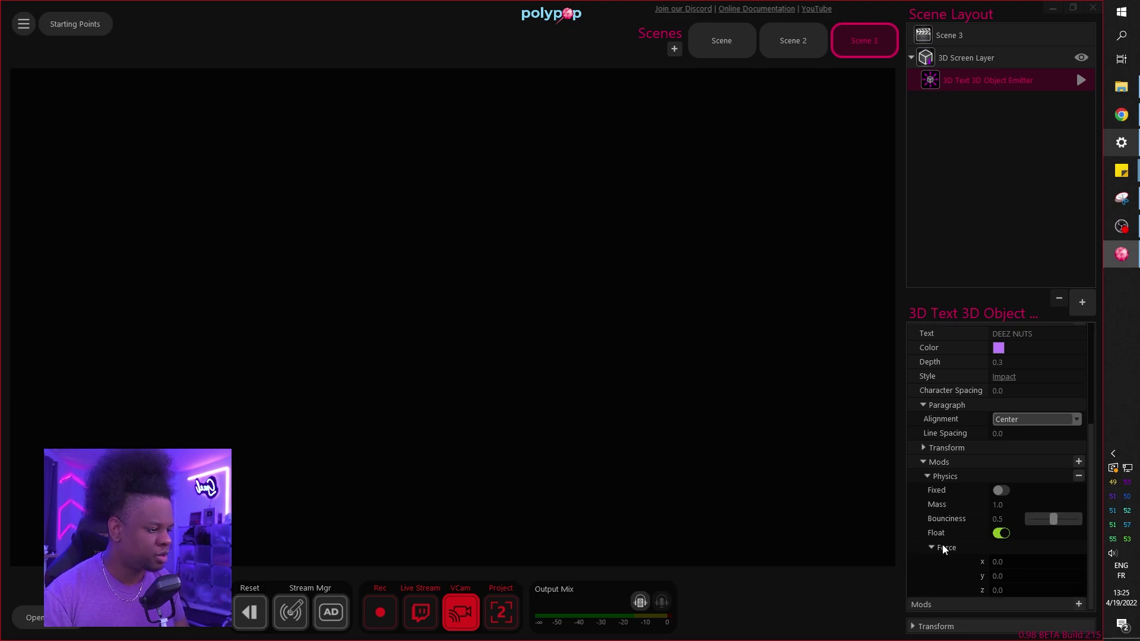
scroll(942, 544, up, 3)
scroll(942, 544, up, 3)
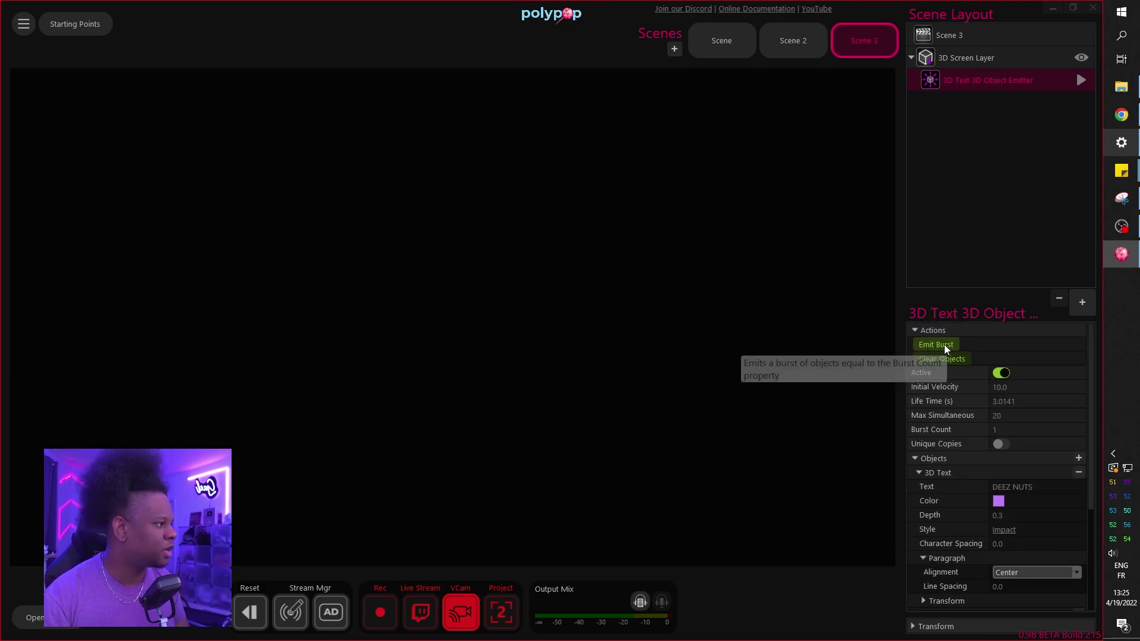
scroll(942, 570, down, 3)
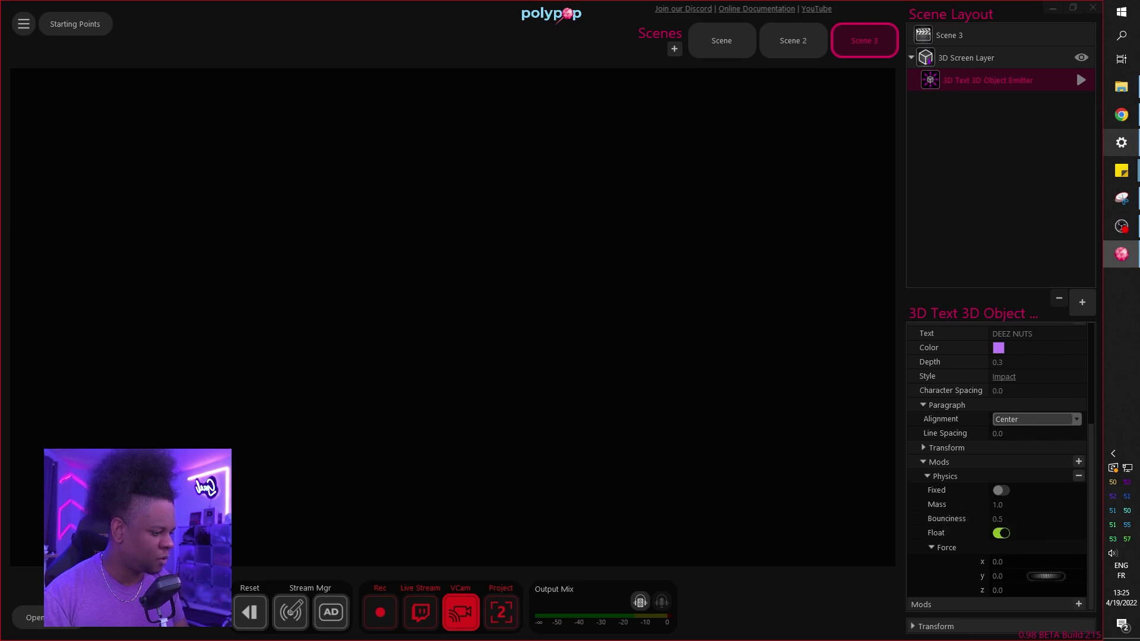
scroll(944, 480, up, 5)
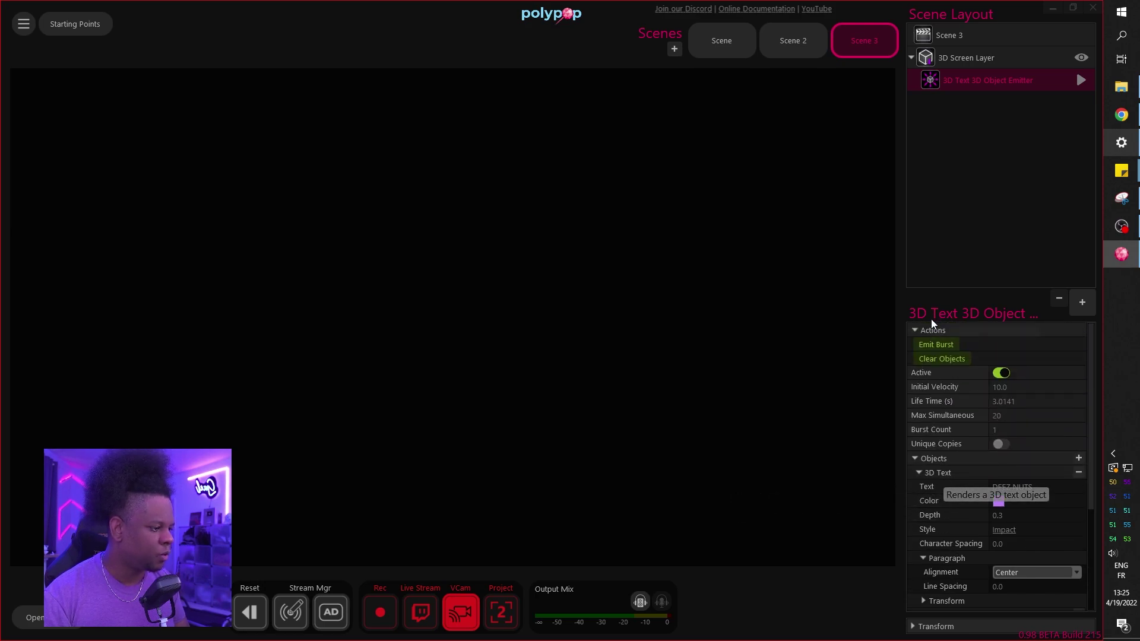
click(937, 344)
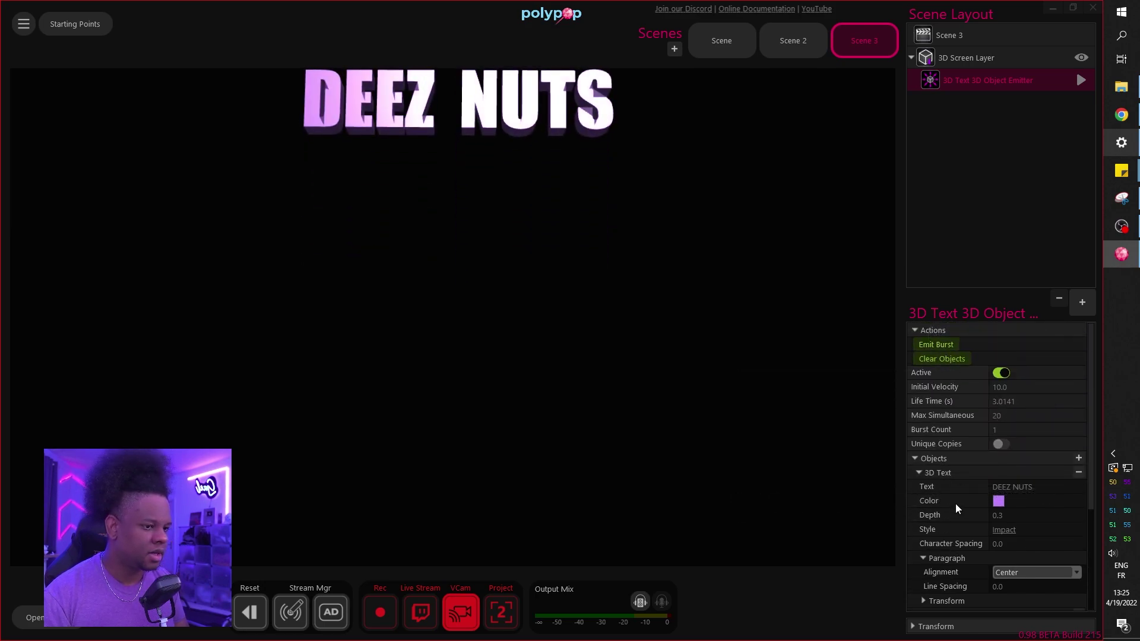
scroll(956, 503, down, 3)
mouse_move(1045, 575)
mouse_down()
mouse_move(1058, 576)
mouse_move(1031, 577)
mouse_up()
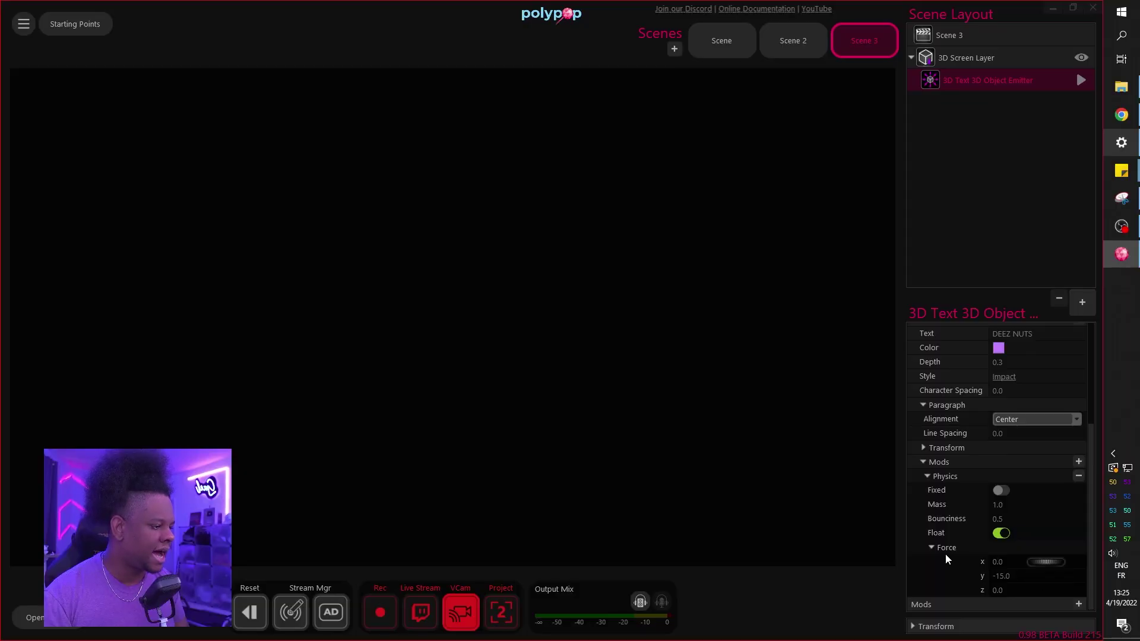
scroll(945, 552, up, 3)
click(928, 346)
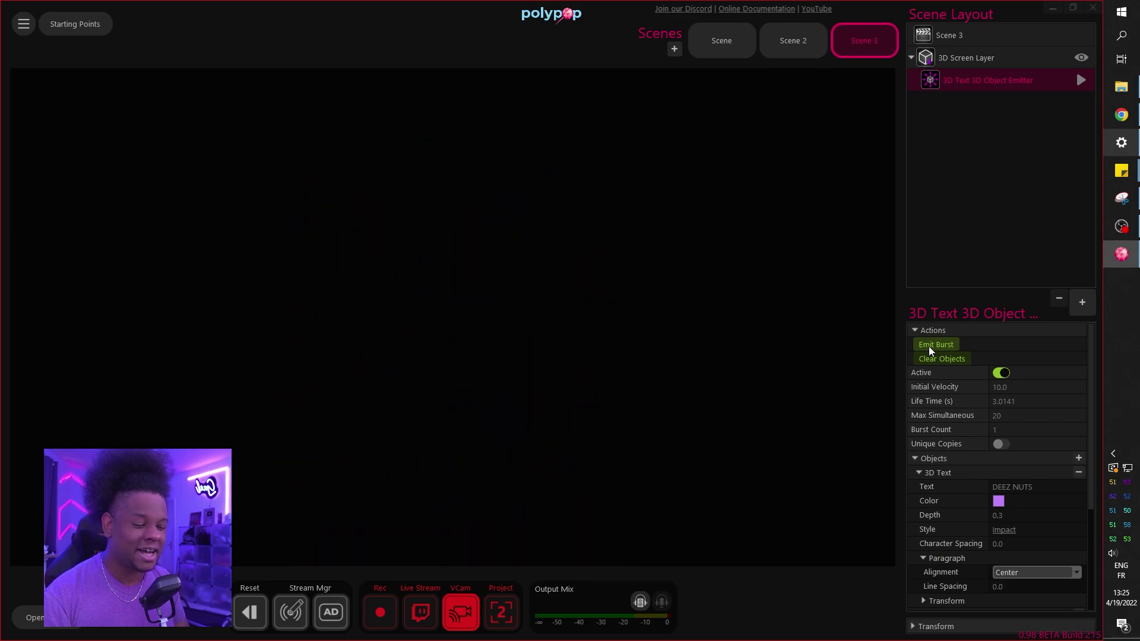
click(929, 347)
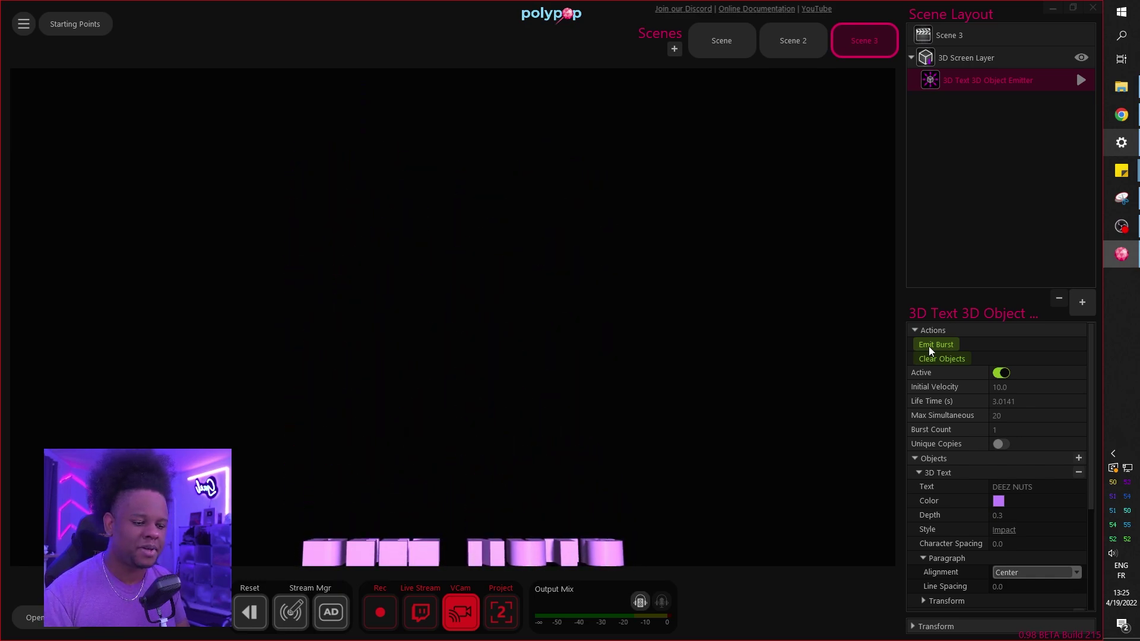
Step: Lower the Force z value to about 15 and fire more bursts to check the motion
scroll(953, 507, down, 4)
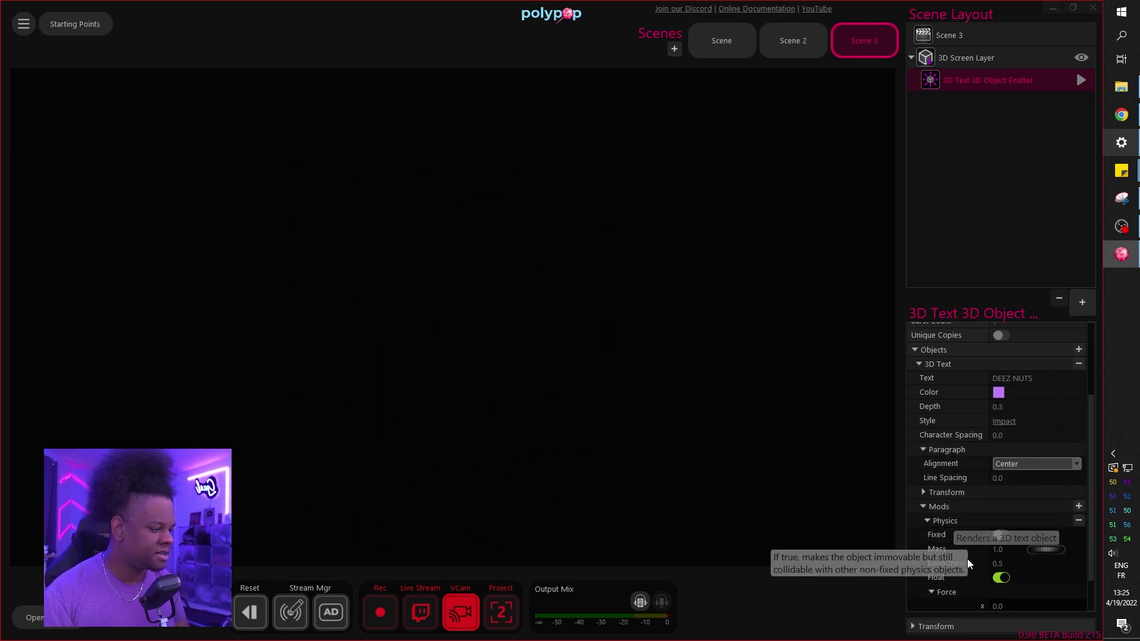
scroll(955, 590, down, 1)
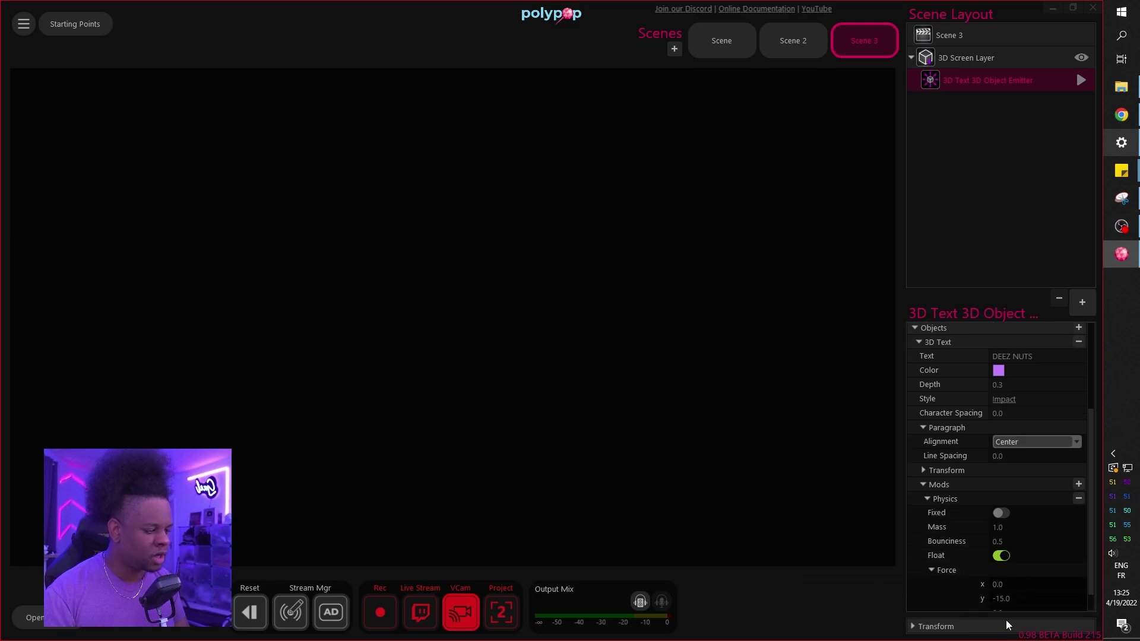
scroll(950, 601, down, 1)
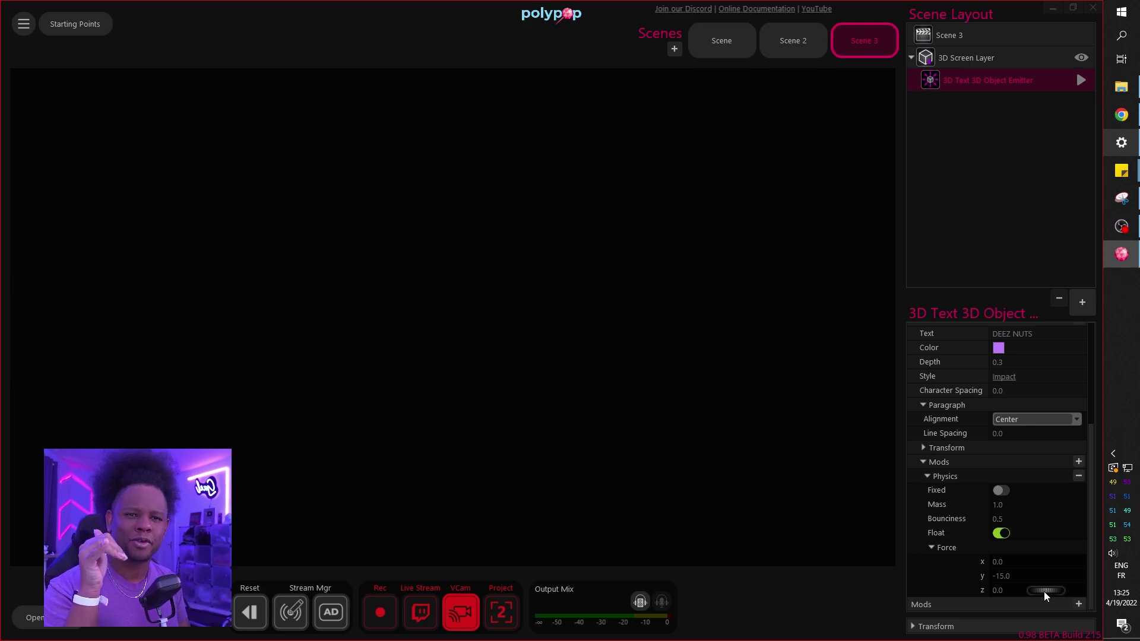
scroll(953, 463, up, 7)
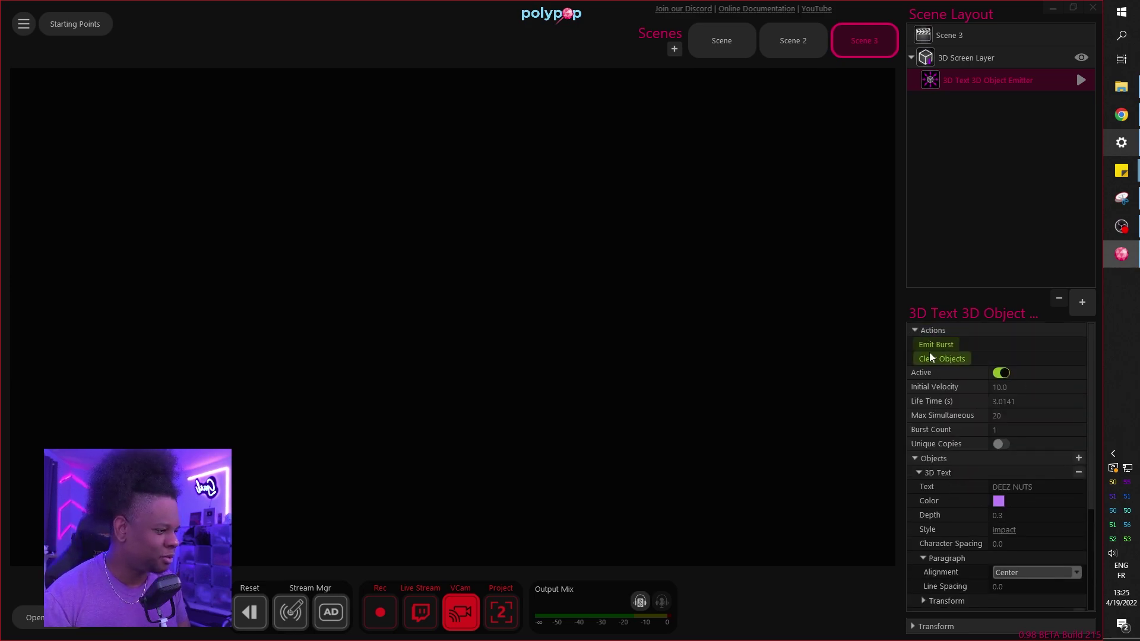
scroll(965, 558, down, 6)
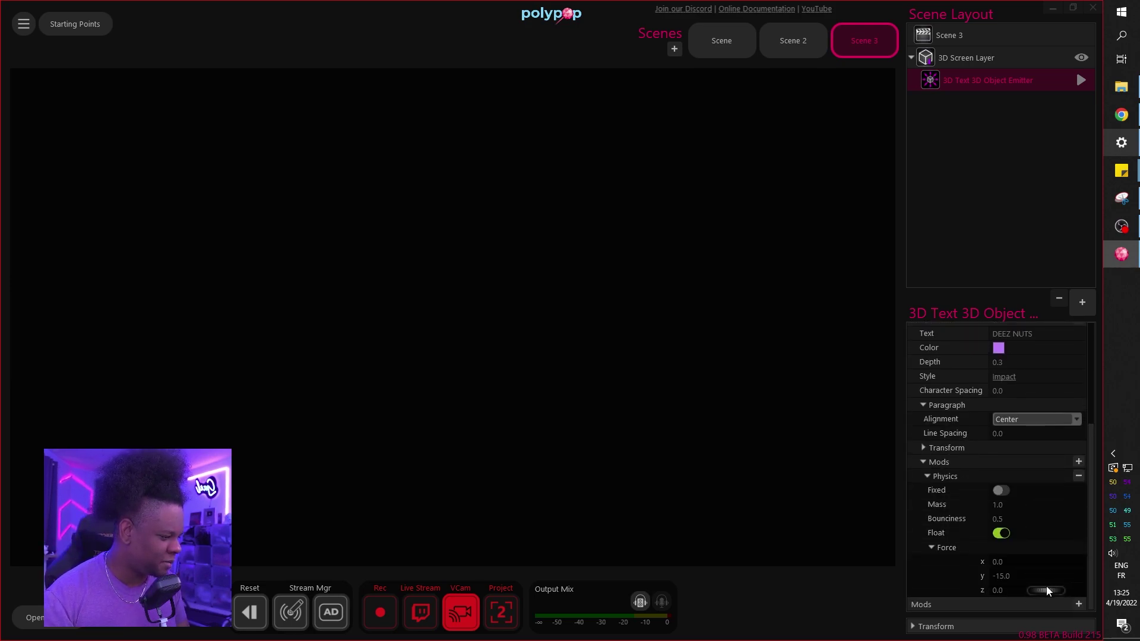
scroll(928, 524, up, 6)
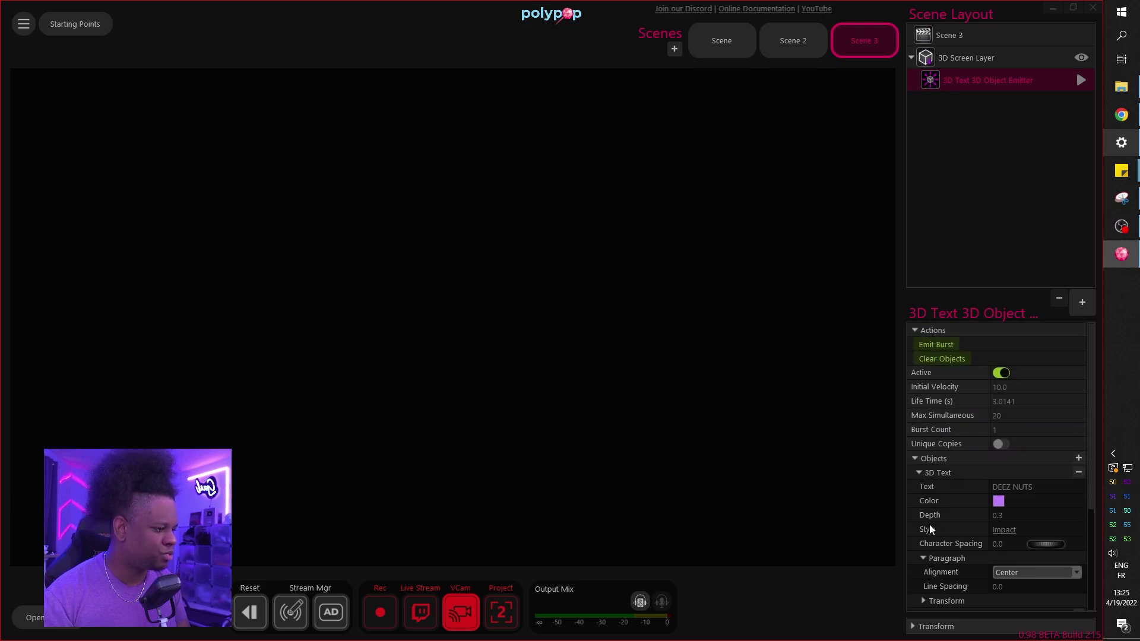
click(929, 345)
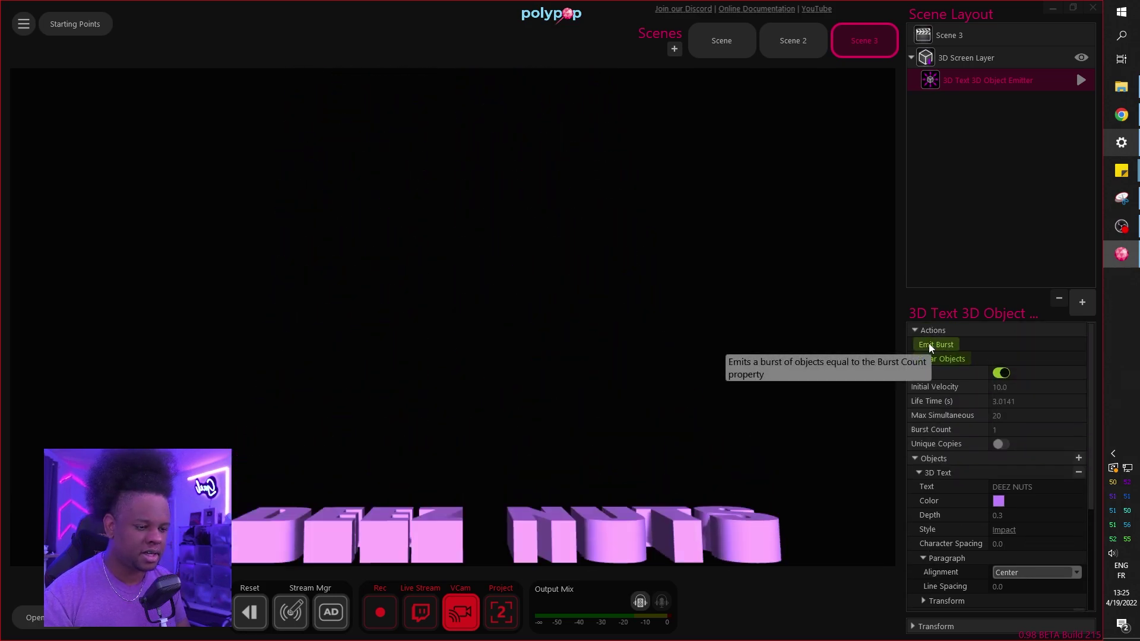
scroll(935, 530, down, 6)
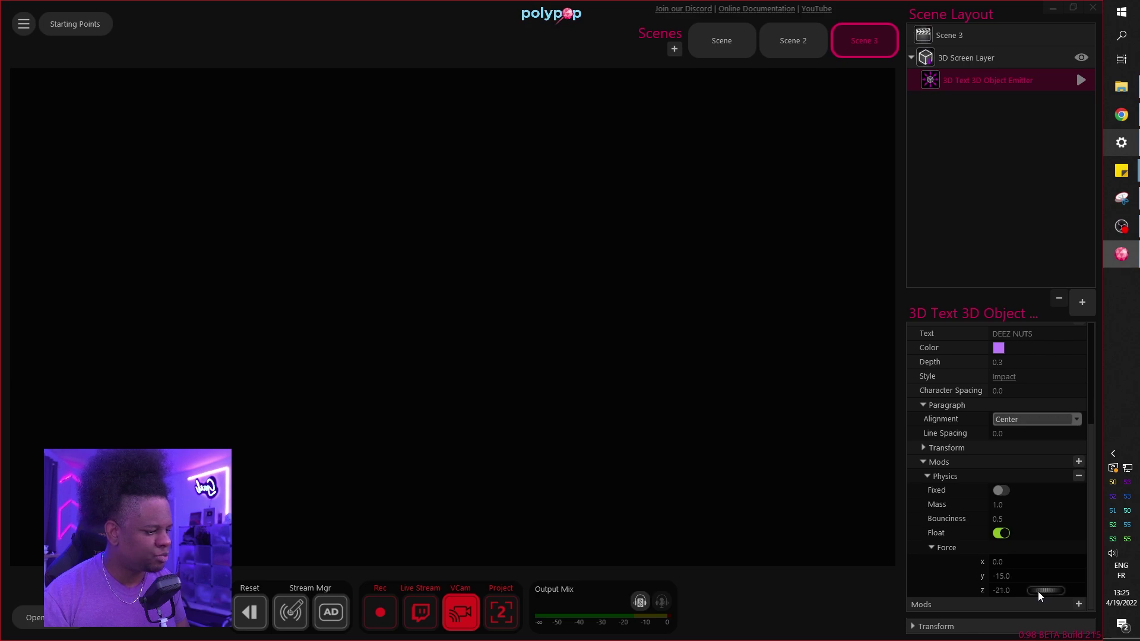
scroll(944, 545, up, 6)
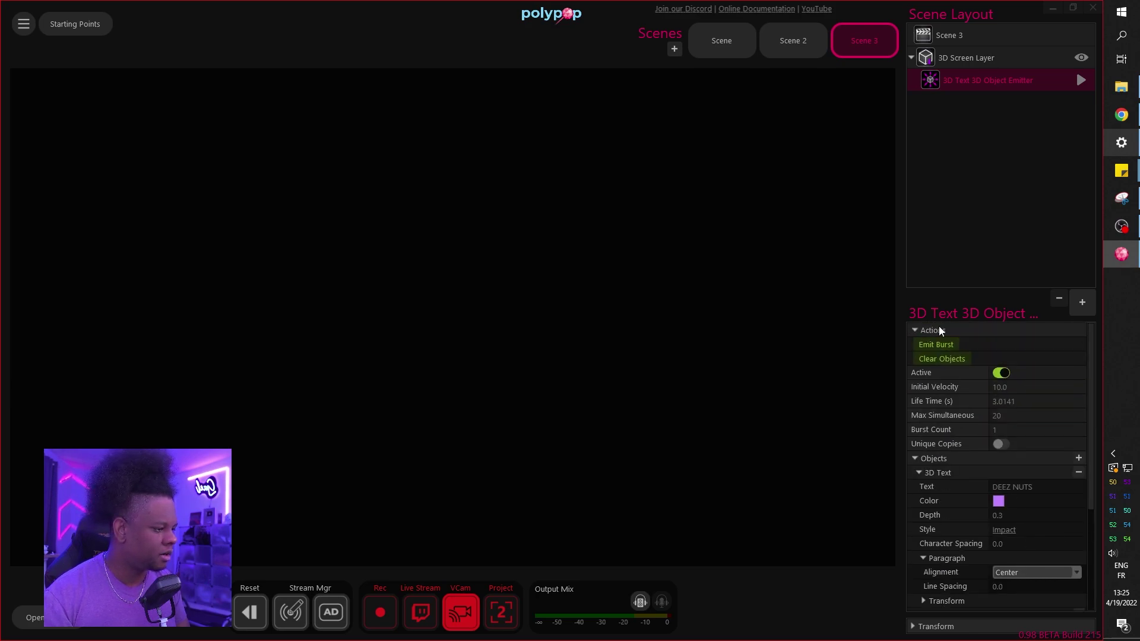
click(931, 345)
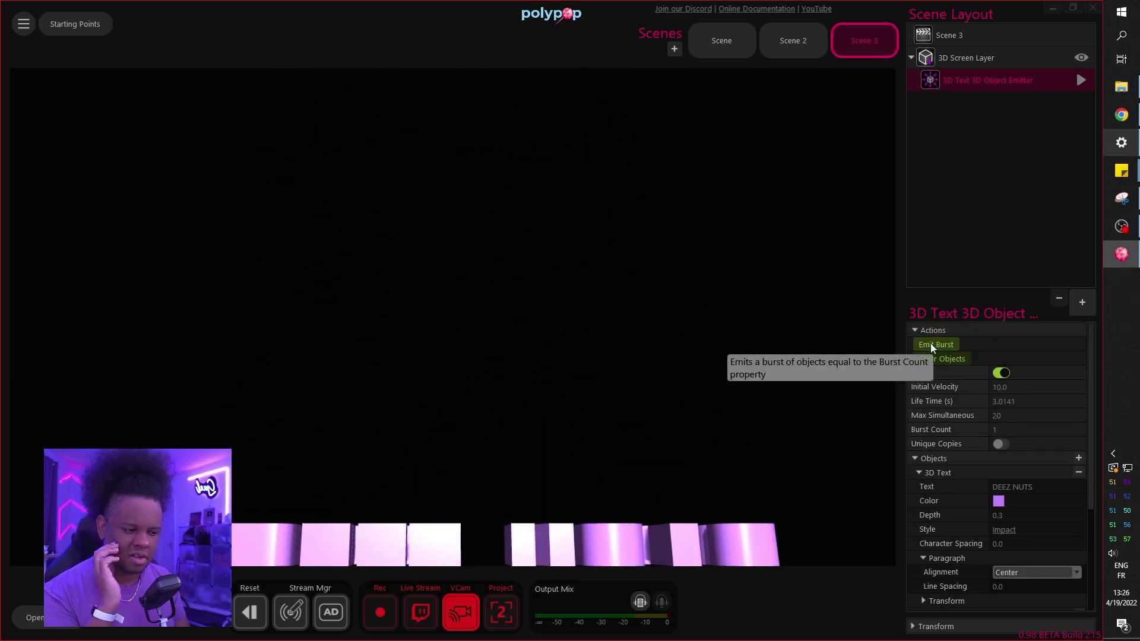
scroll(925, 558, down, 5)
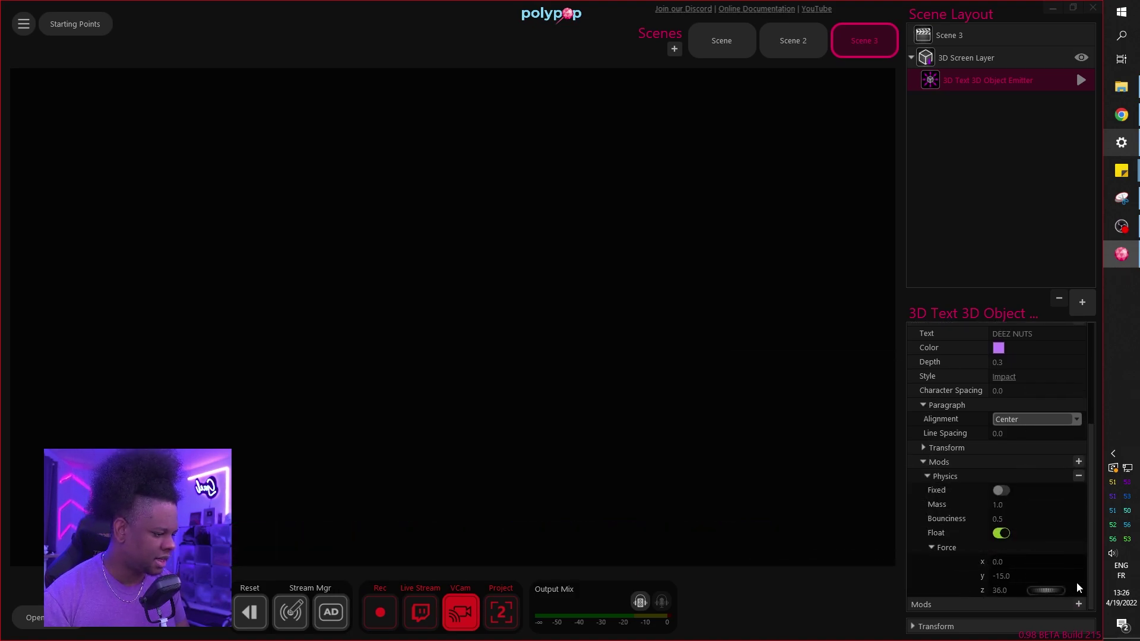
scroll(973, 570, up, 5)
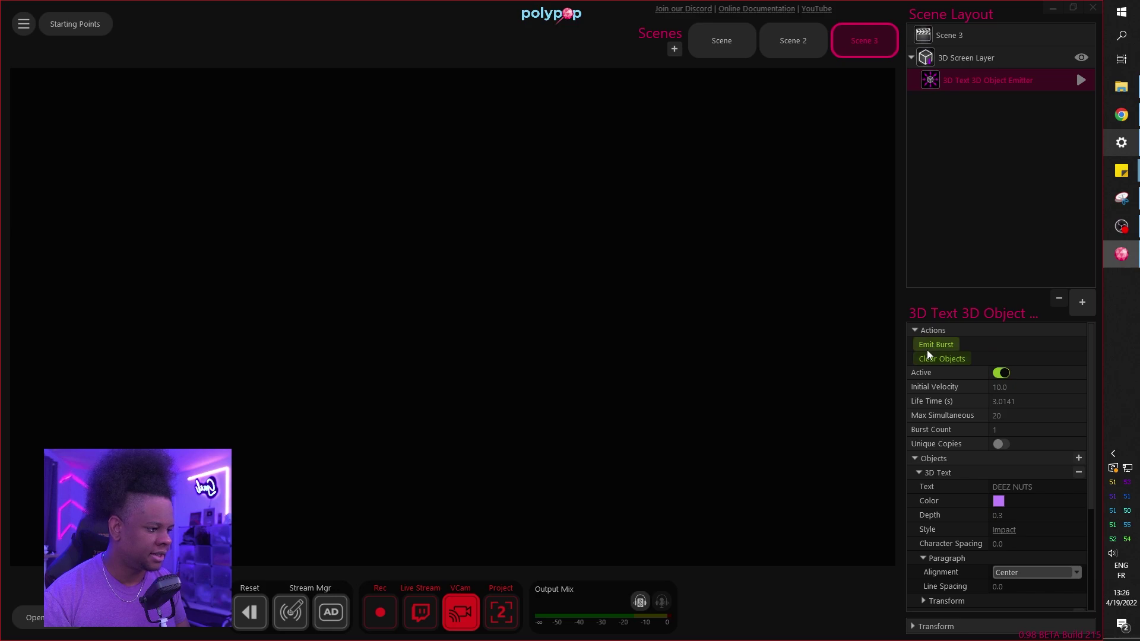
click(928, 347)
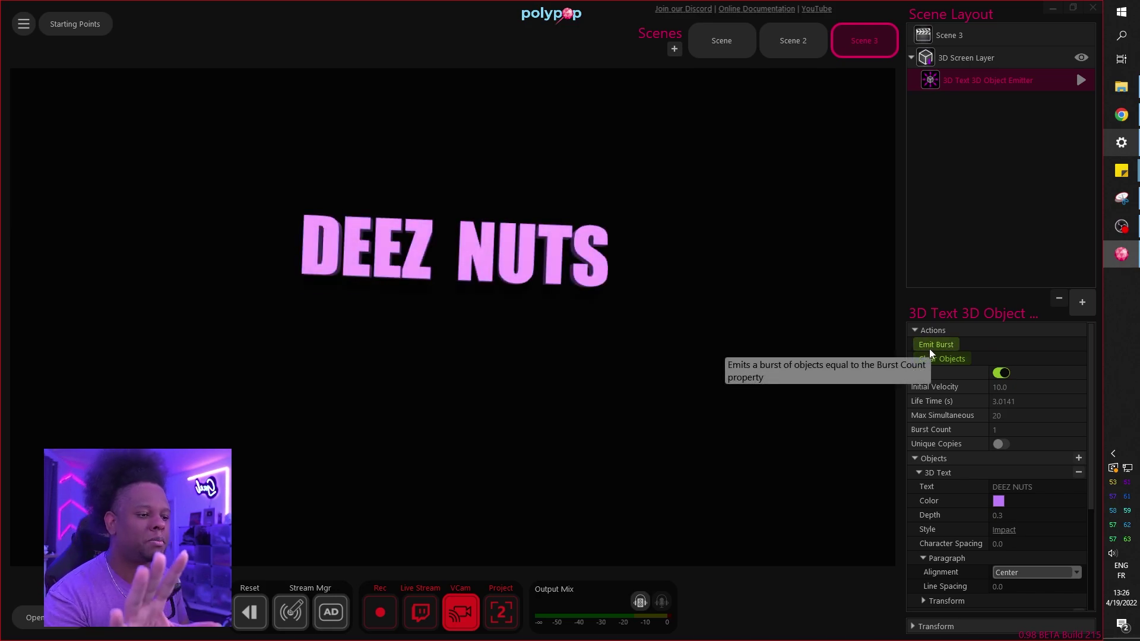
scroll(941, 567, down, 1)
scroll(943, 569, down, 6)
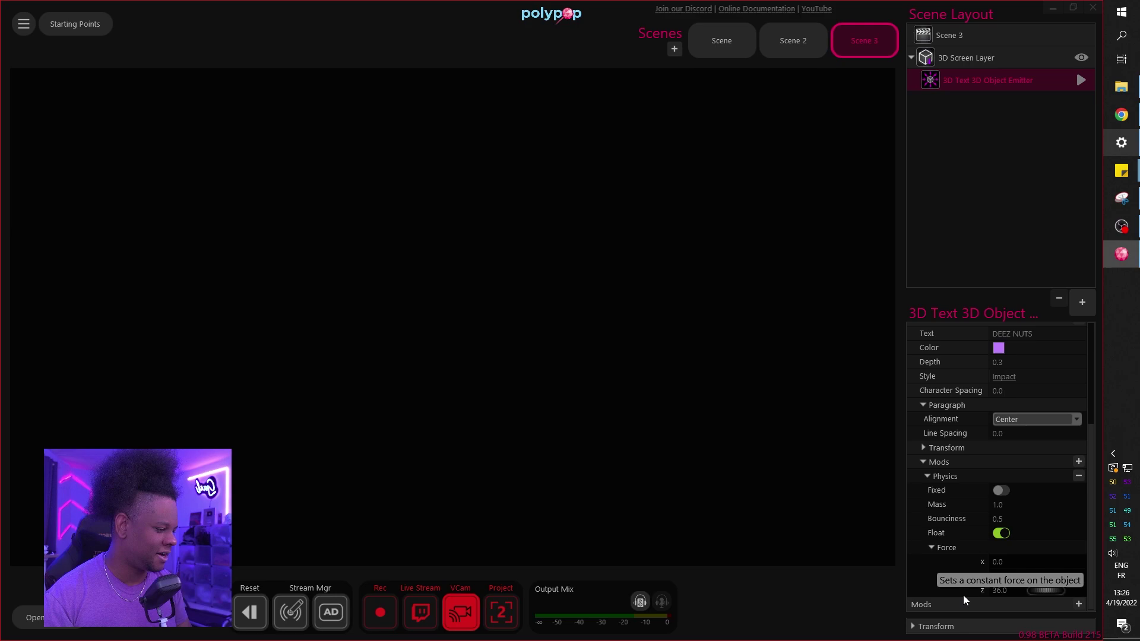
drag(1047, 591, 1039, 595)
scroll(945, 342, up, 7)
click(945, 342)
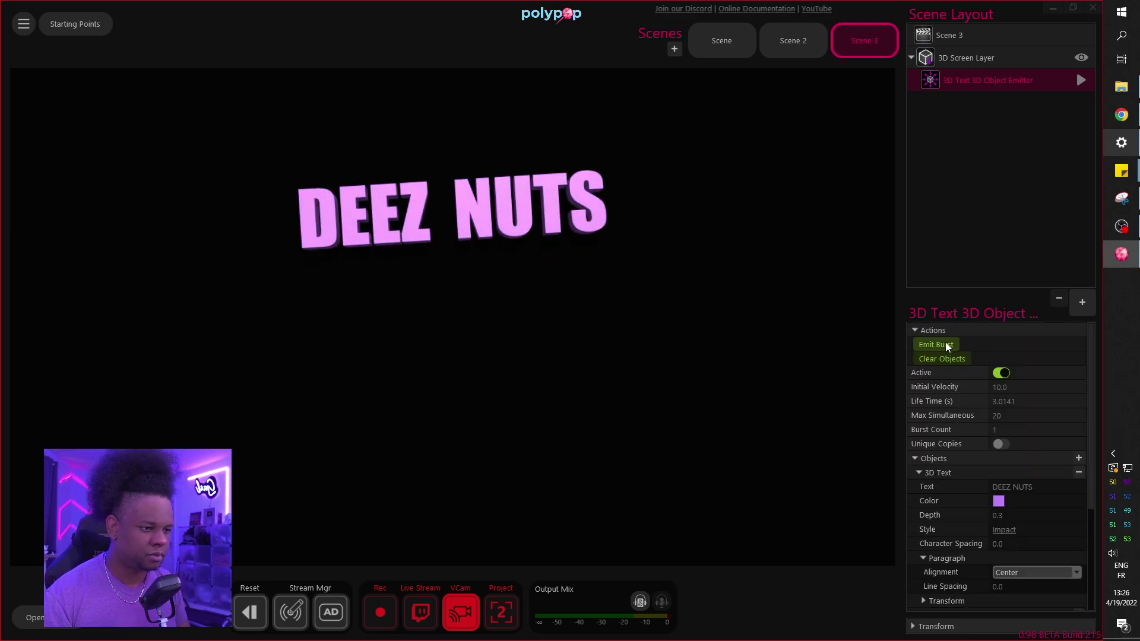
scroll(944, 533, down, 7)
scroll(946, 558, up, 7)
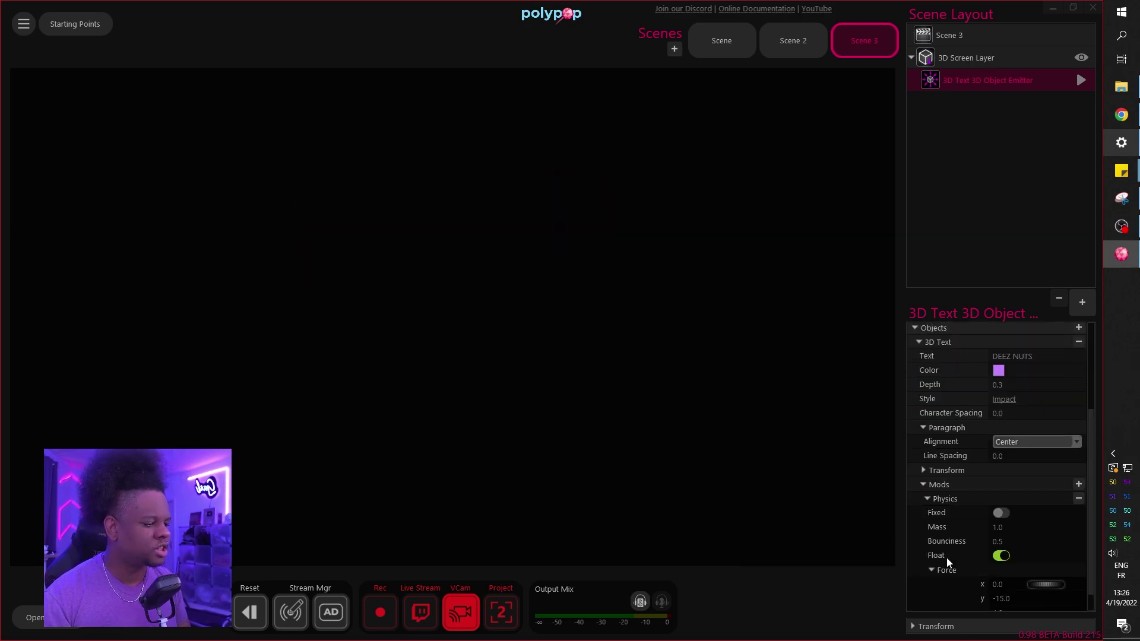
click(934, 344)
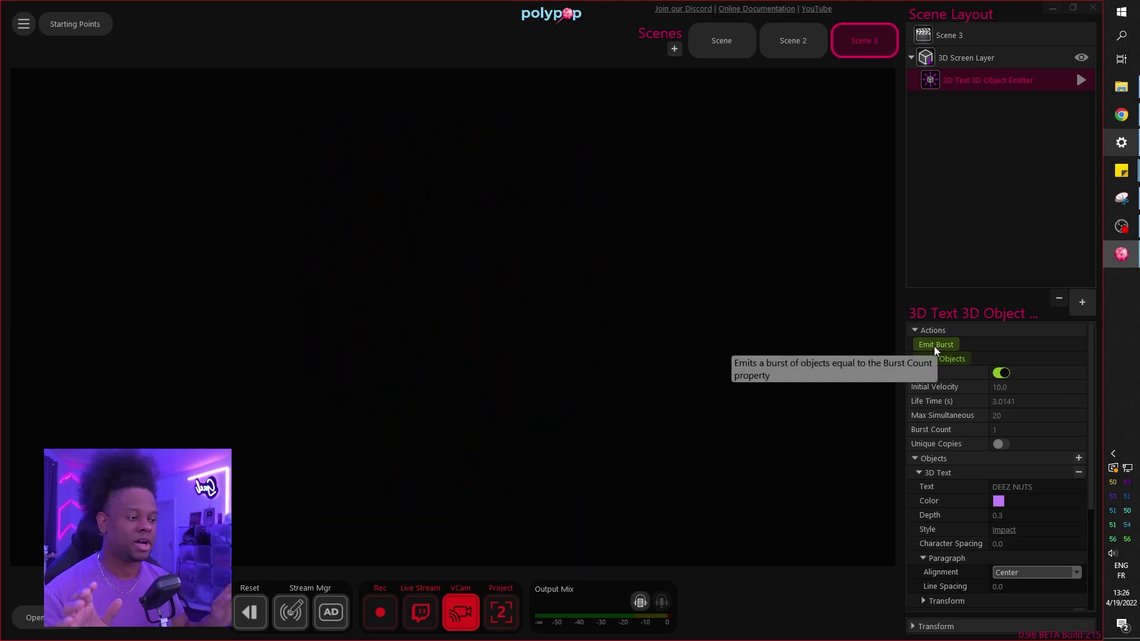
click(934, 347)
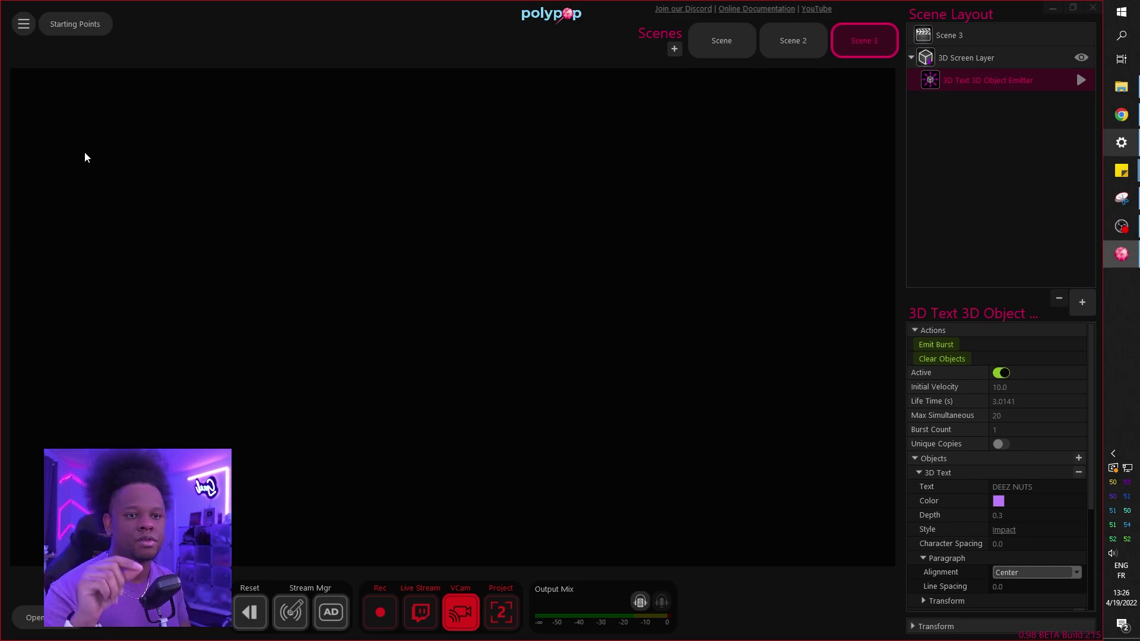
Step: Fire another burst of the centred, purple Impact DEEZ NUTS text
click(935, 349)
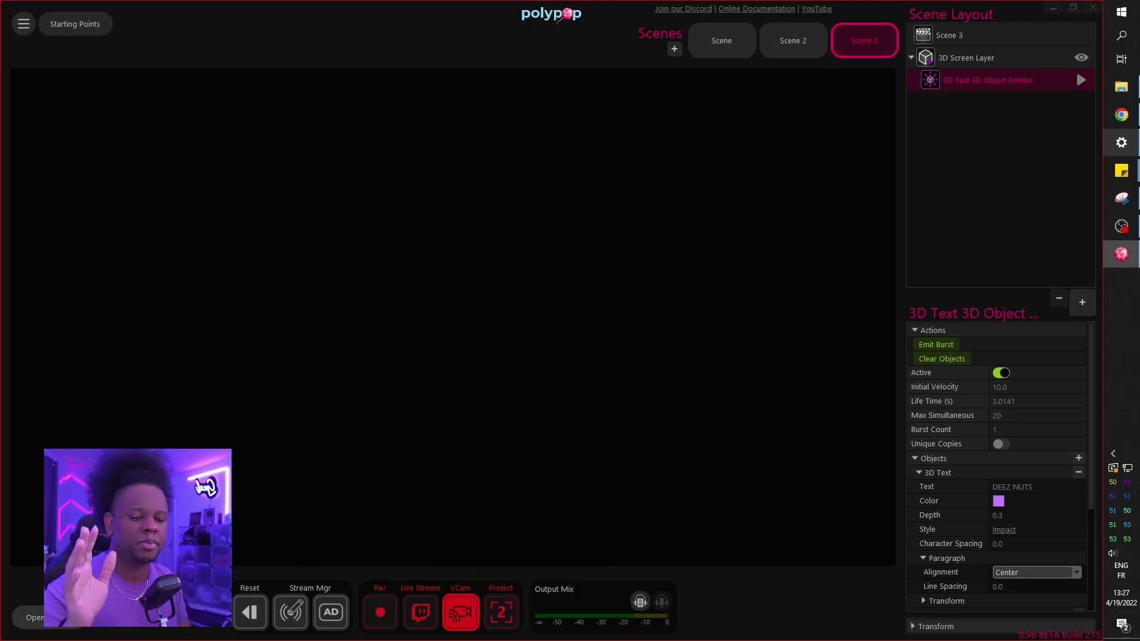
Step: Add Twitch Alerts to the PolyPop library
click(24, 24)
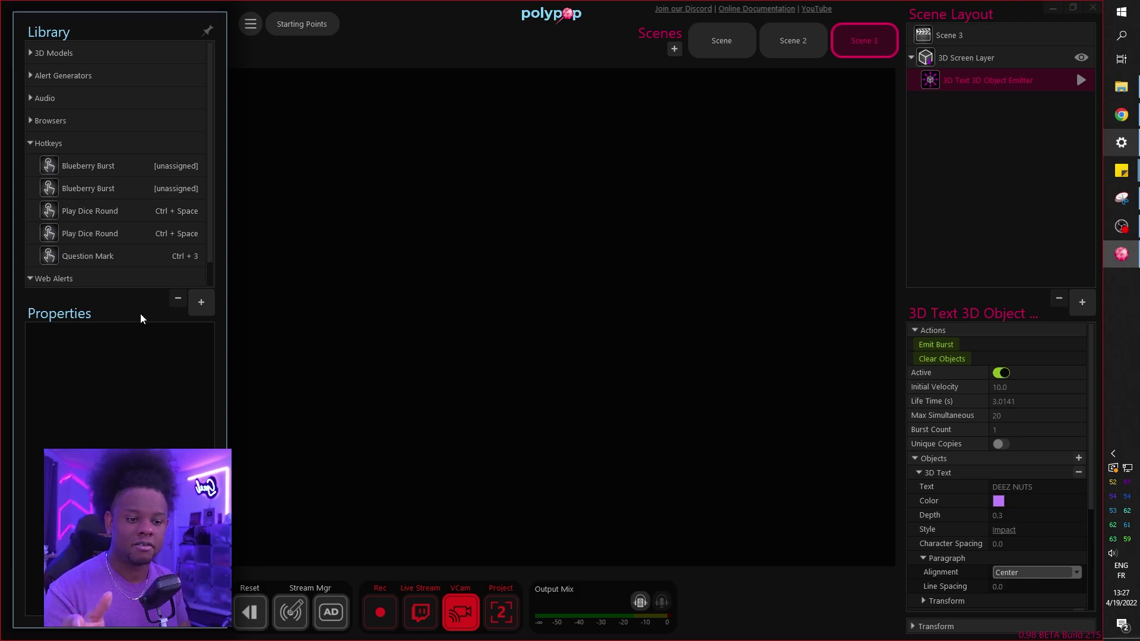
click(202, 304)
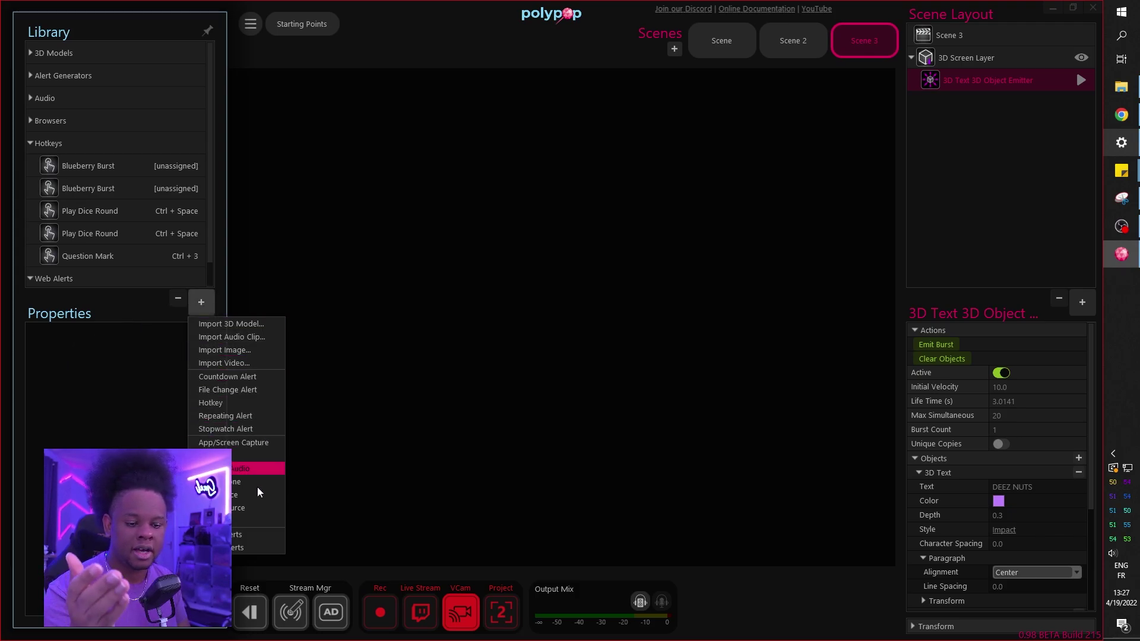
click(258, 548)
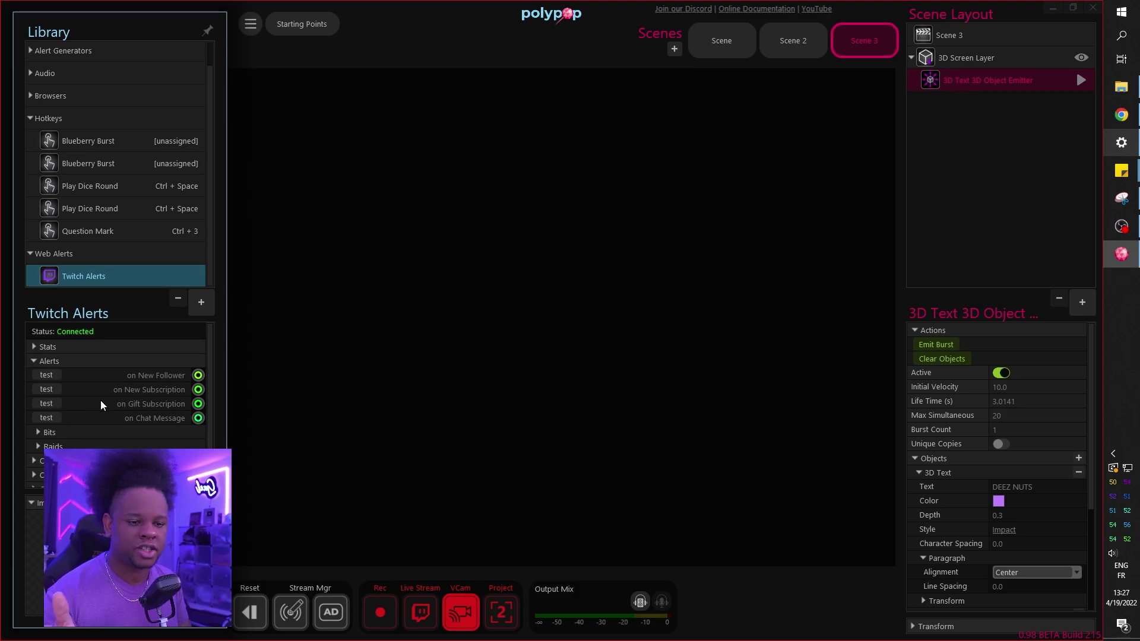
Step: Link 'on New Follower' to the 3D Text emitter's Emit Burst and send a test follower alert
scroll(101, 402, down, 1)
mouse_move(199, 369)
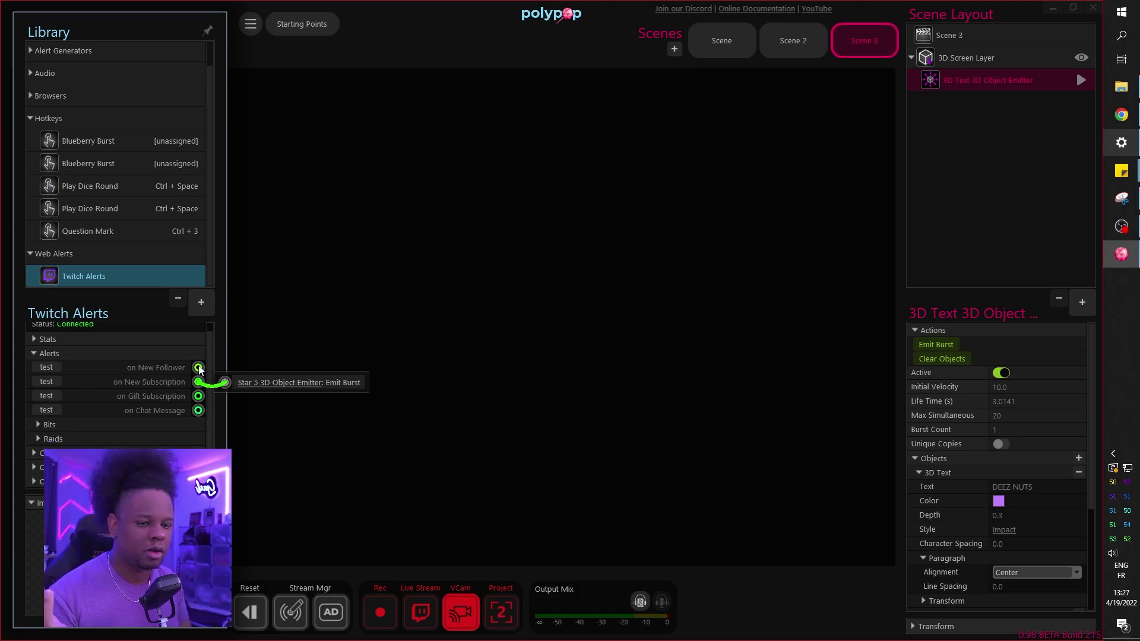
drag(199, 368, 915, 347)
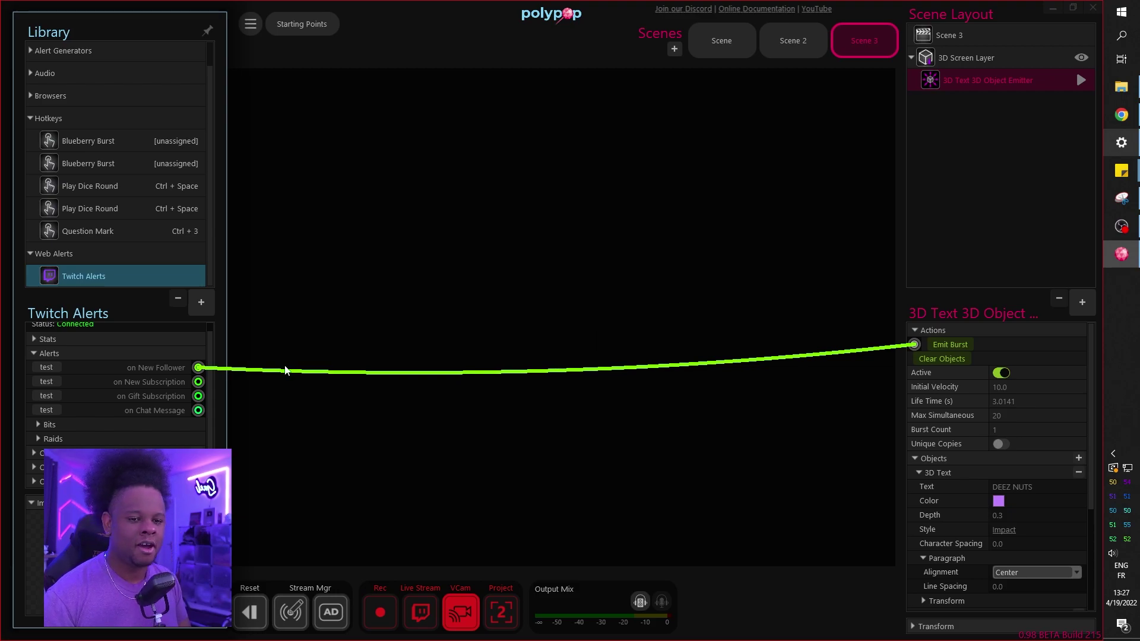
click(39, 367)
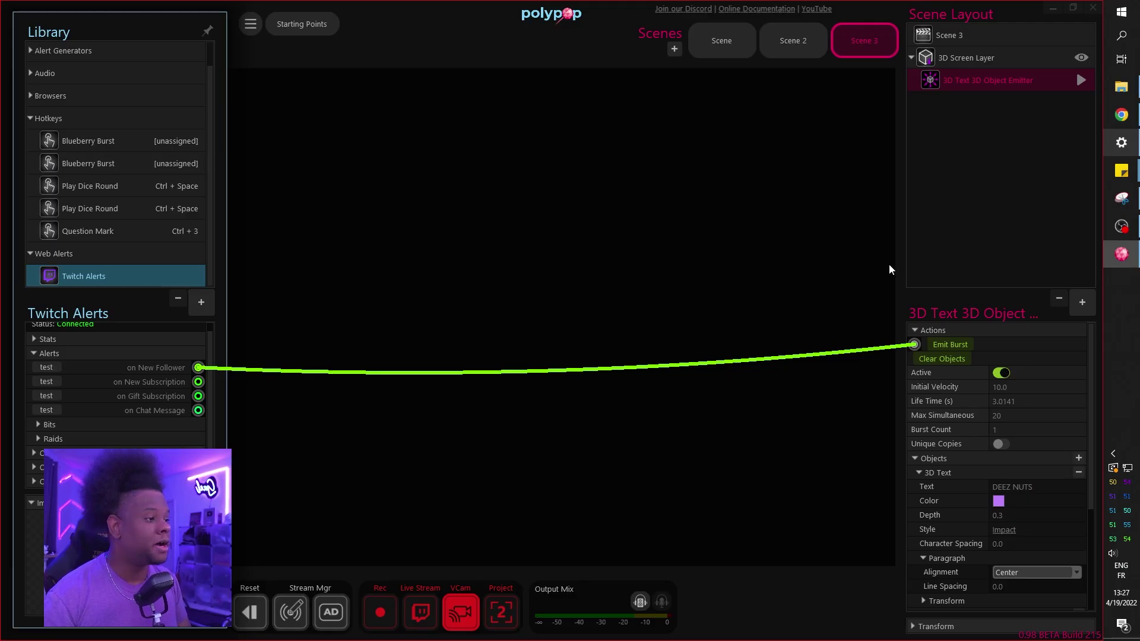
Step: Add the 3D Particles 1 preset to Scene 3
click(963, 192)
click(1082, 302)
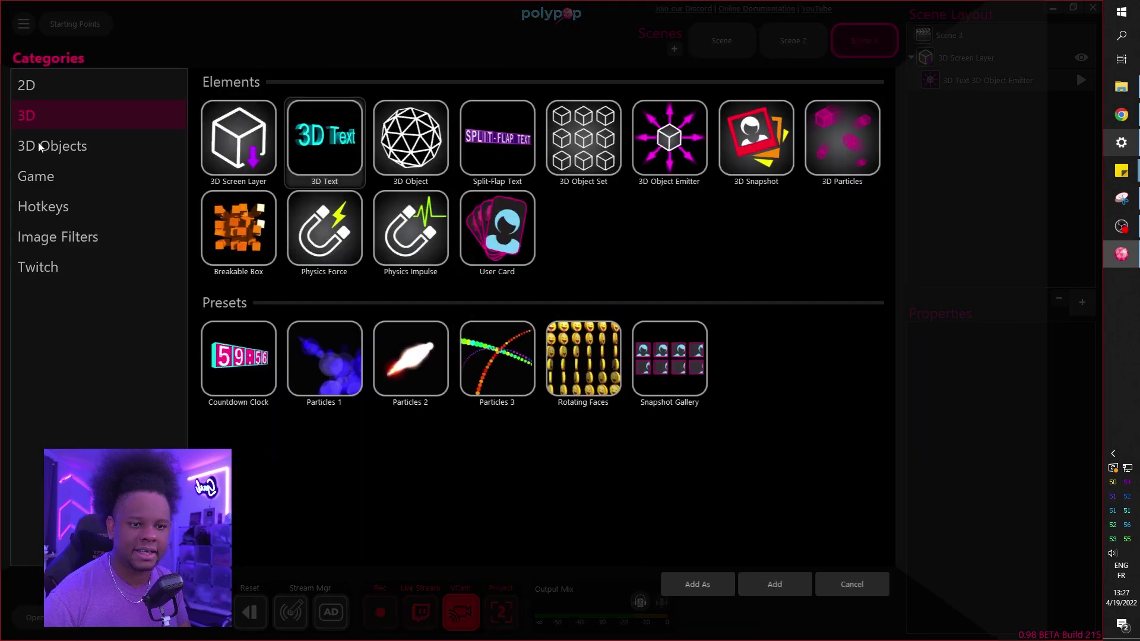
click(57, 148)
click(42, 115)
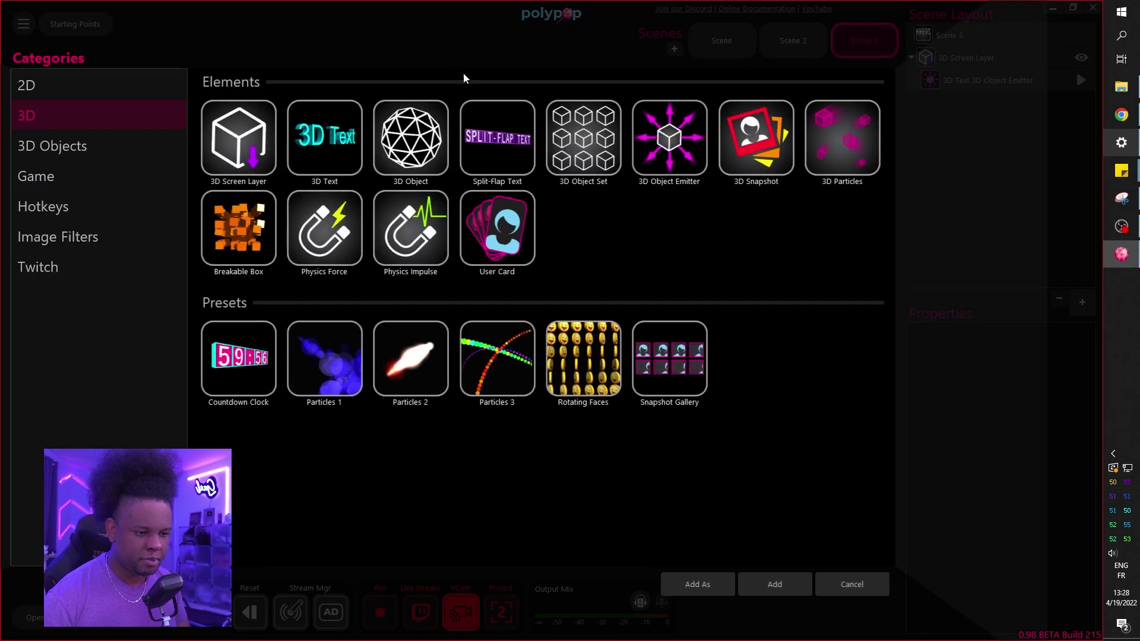
click(339, 347)
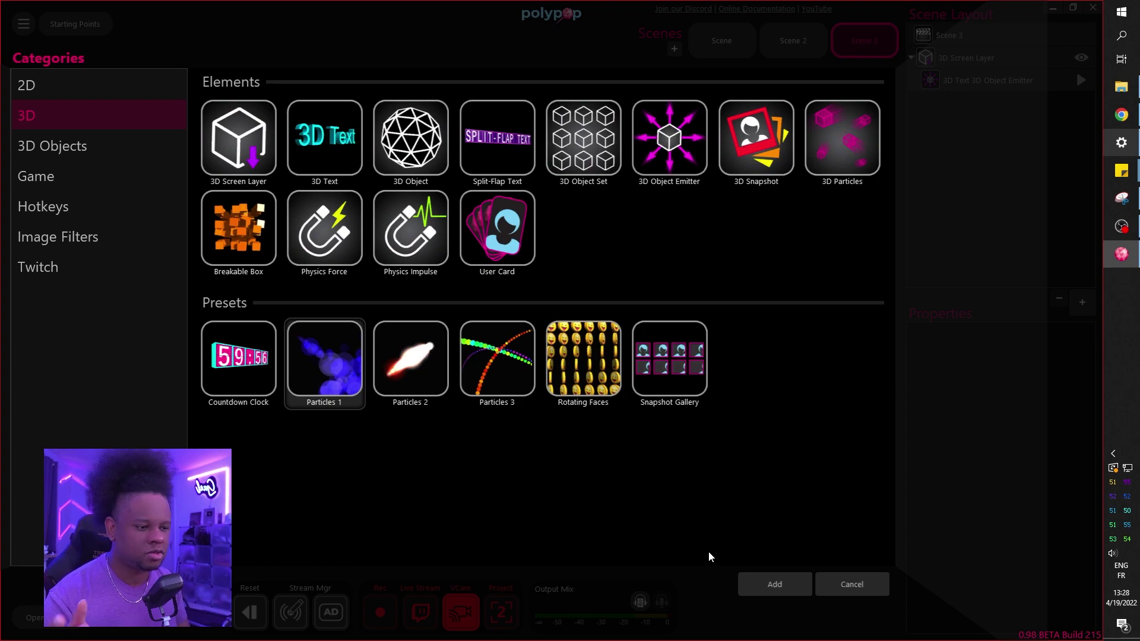
click(785, 586)
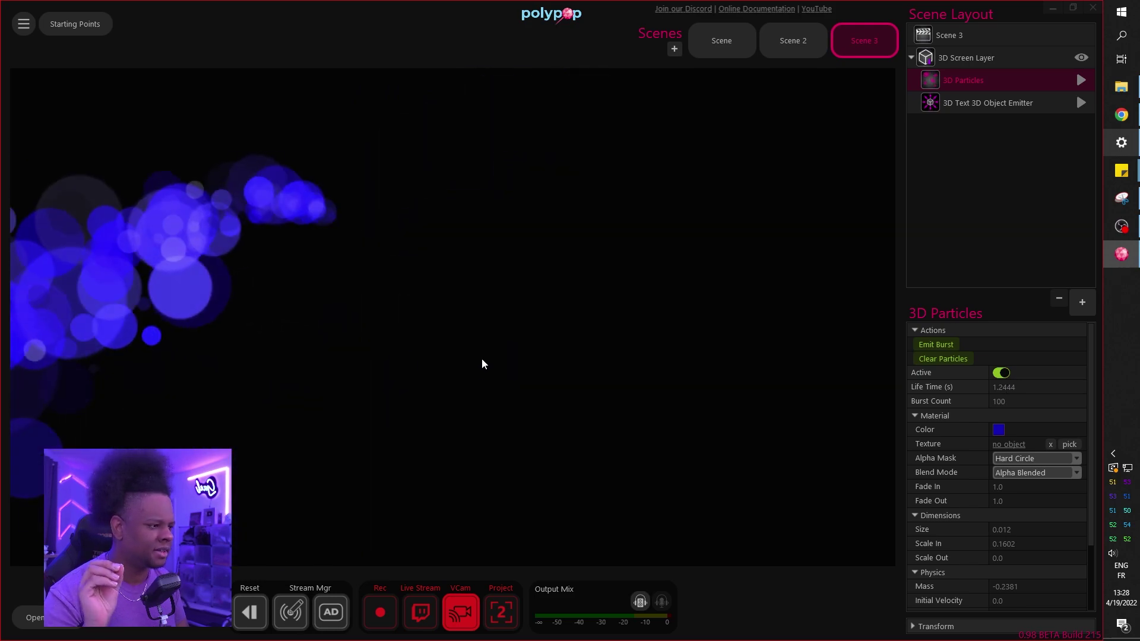
Step: Recolour the particles a lighter azure blue
click(999, 429)
click(984, 432)
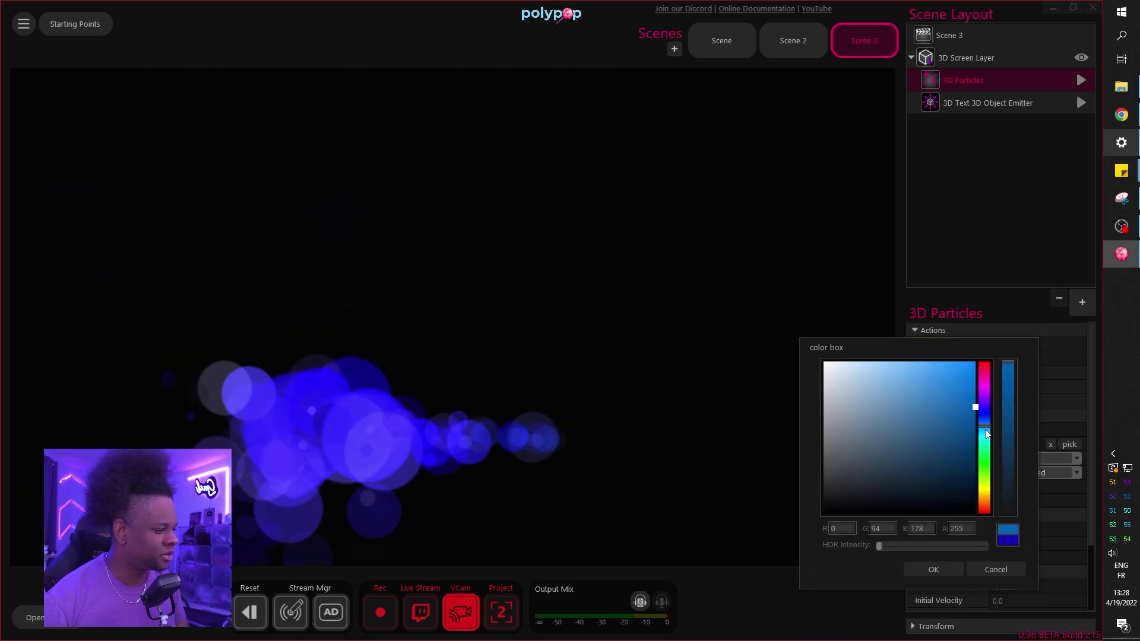
click(984, 438)
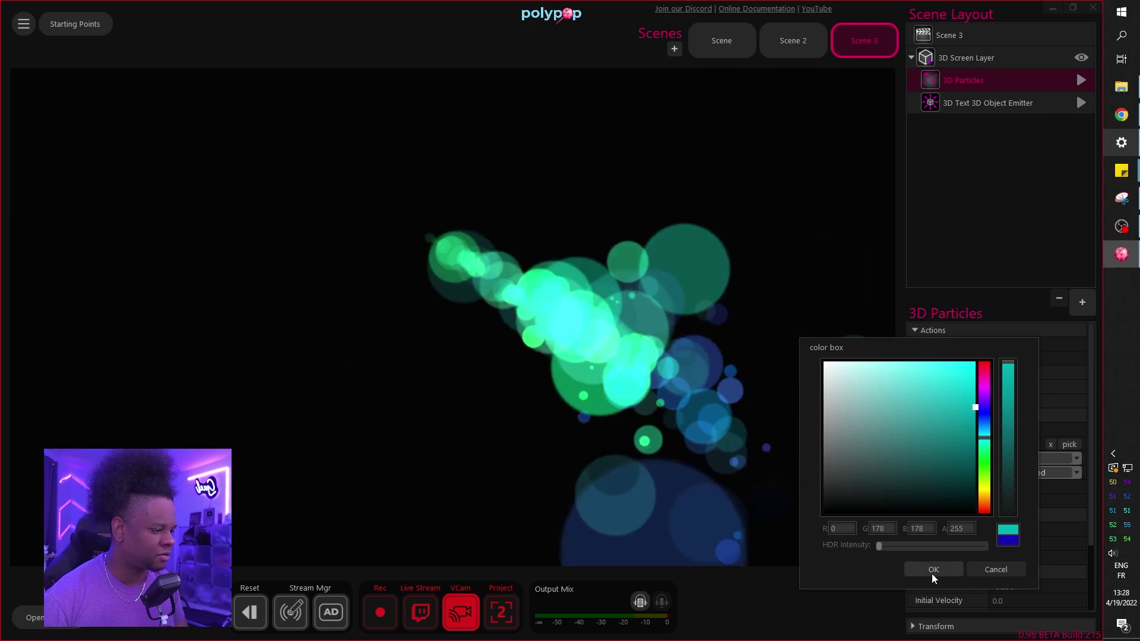
click(986, 431)
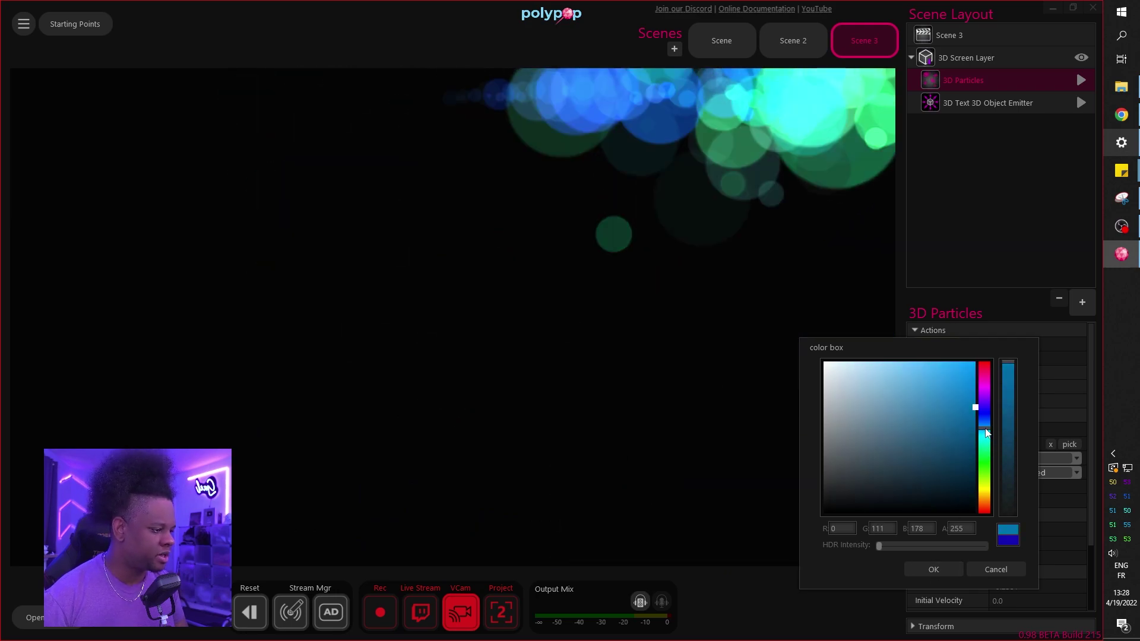
click(923, 571)
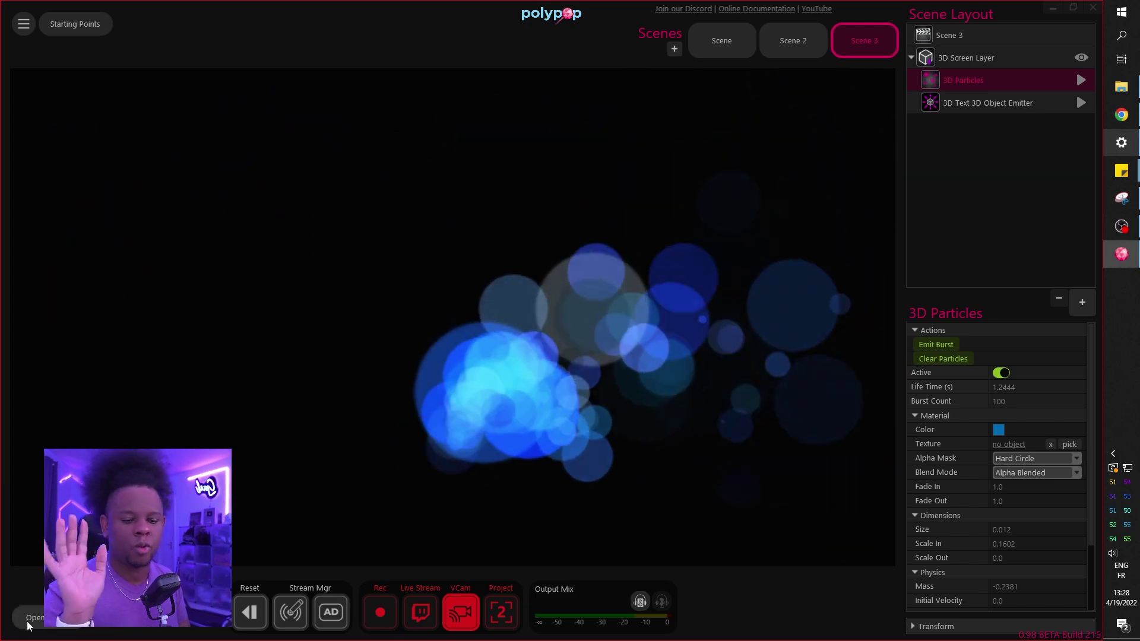
click(26, 618)
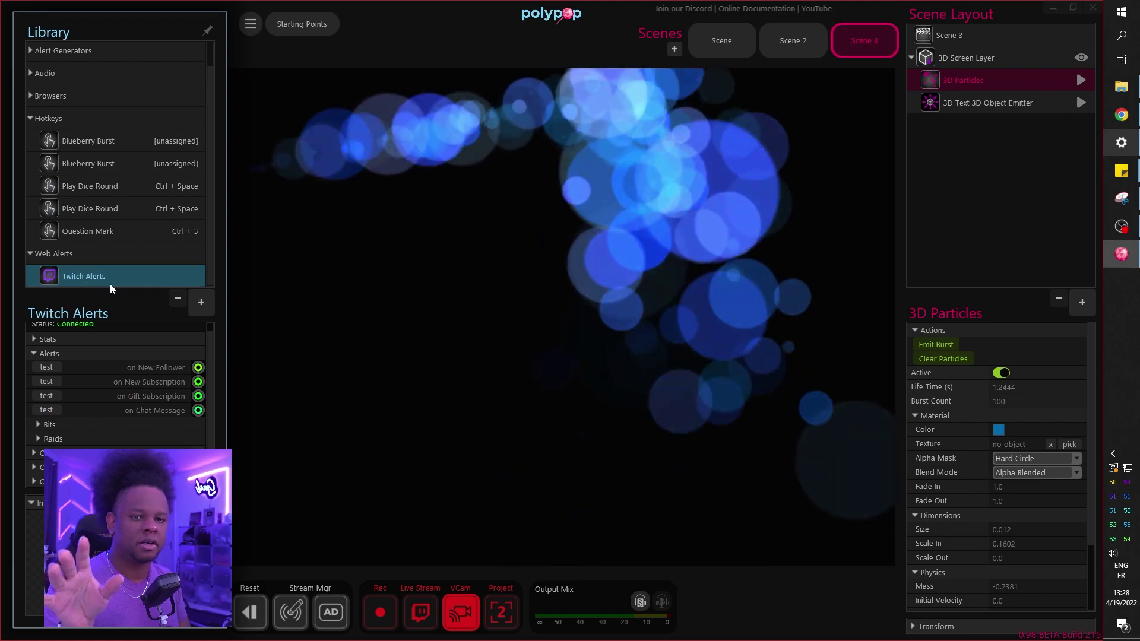
Step: Create a new, empty Action Sequence triggered by the Twitch Alerts 'on New Follower' event
mouse_move(197, 369)
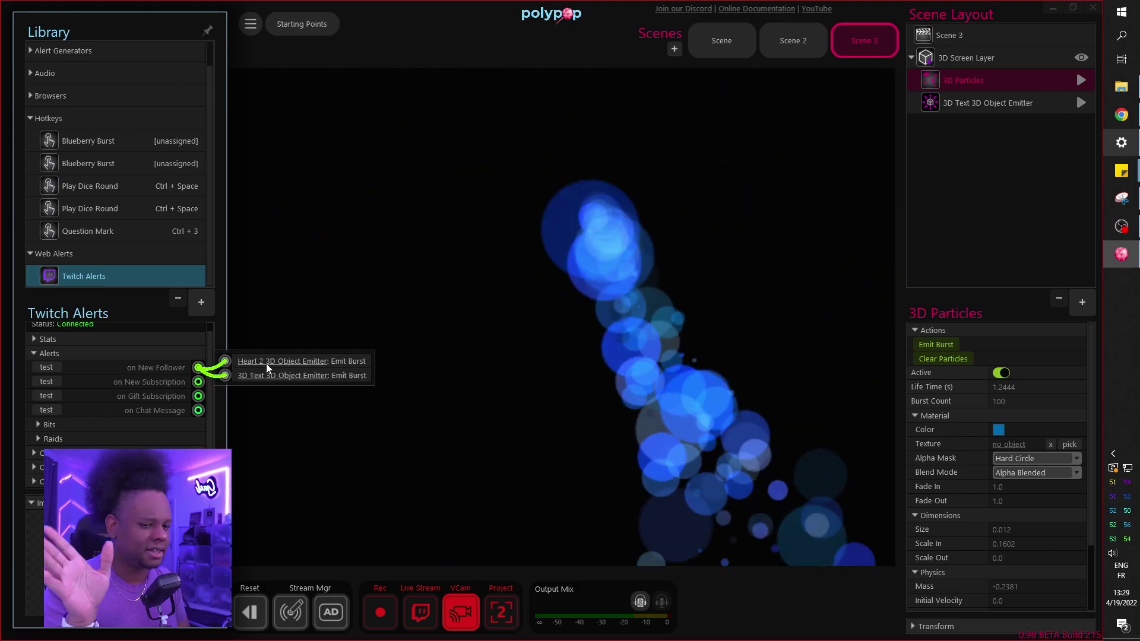
drag(200, 367, 462, 88)
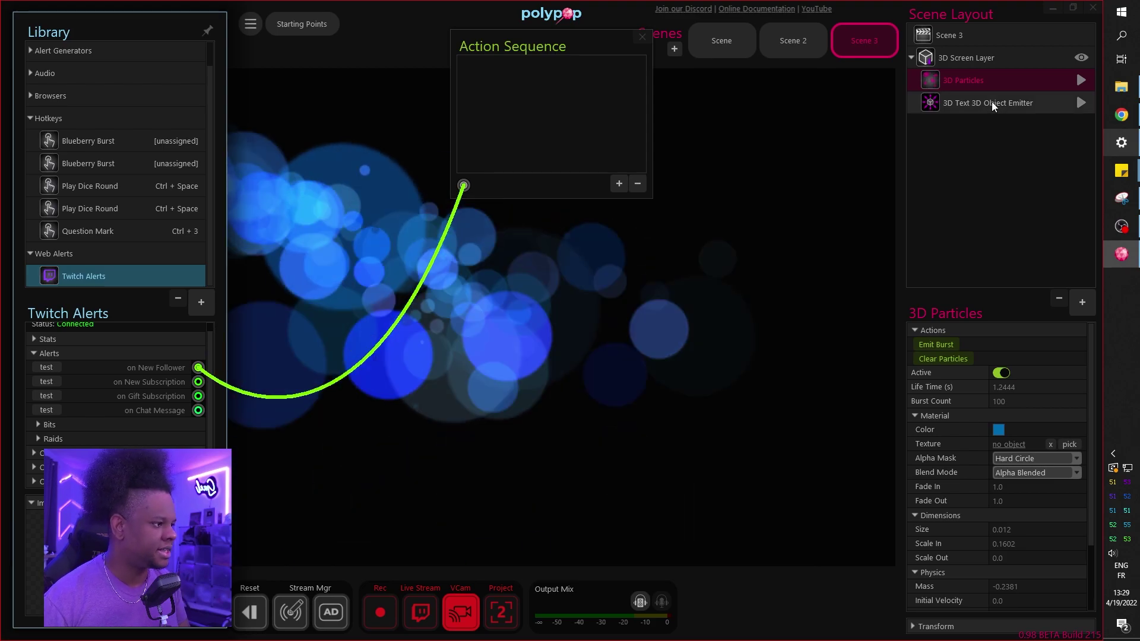
click(991, 103)
drag(911, 346, 796, 344)
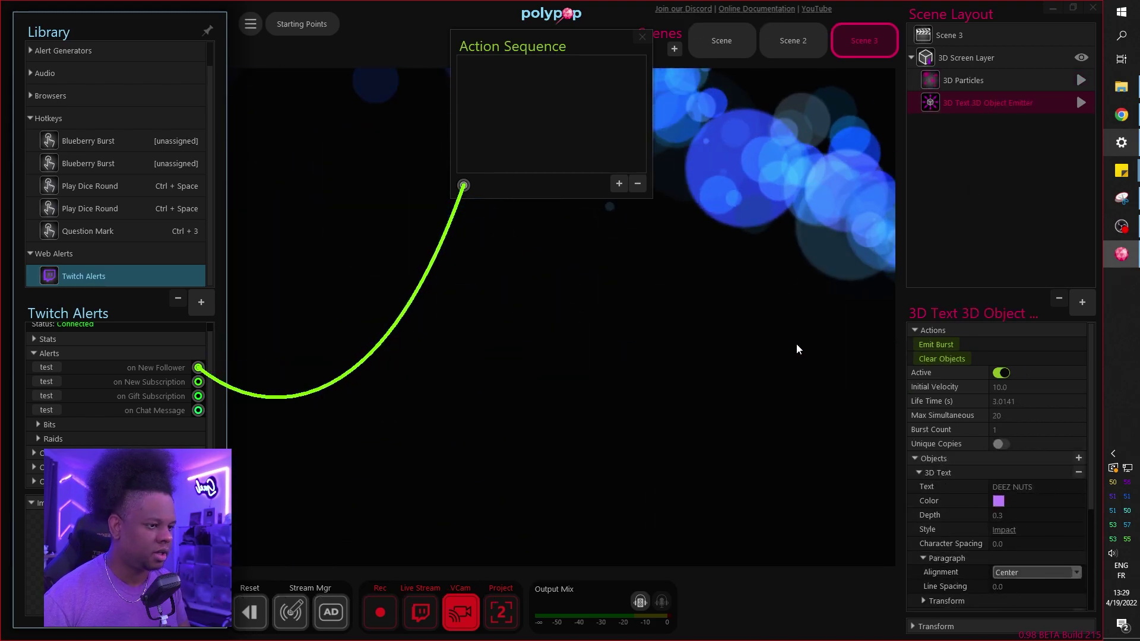
mouse_move(216, 364)
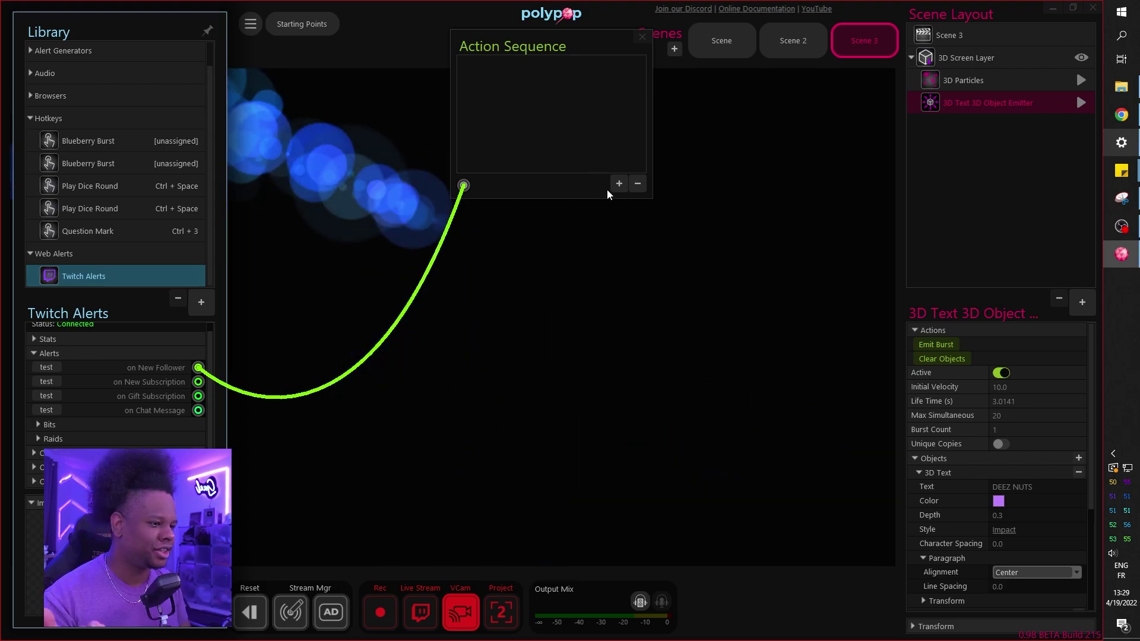
click(620, 183)
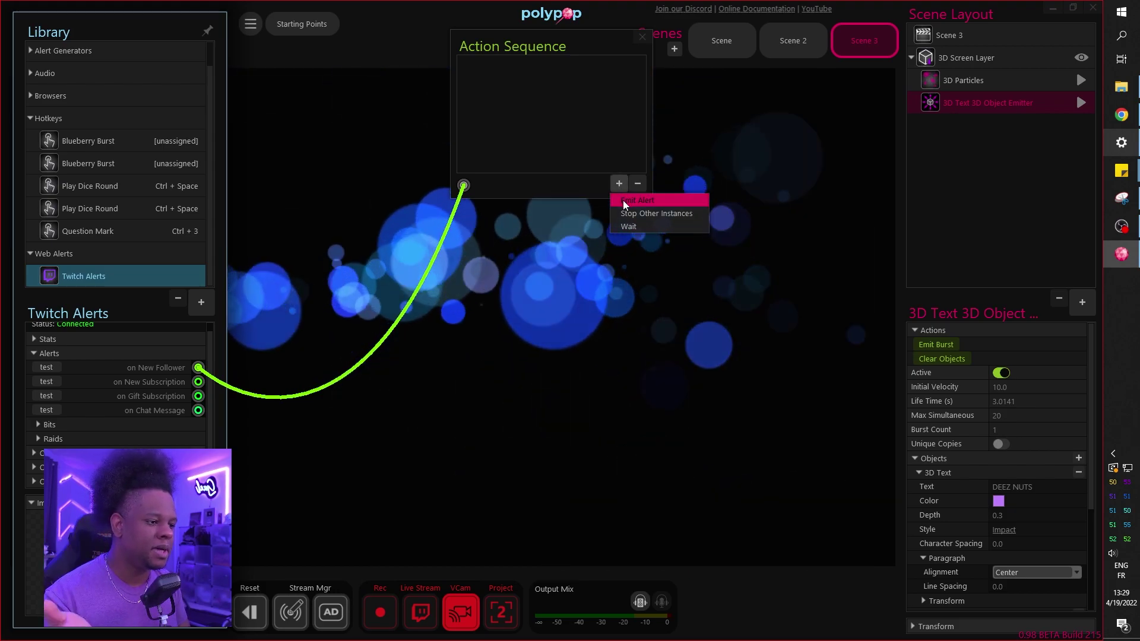
Step: Add an Emit Alert step wired to the 3D Text Emit Burst and the 3D Particles' Active setting
click(622, 200)
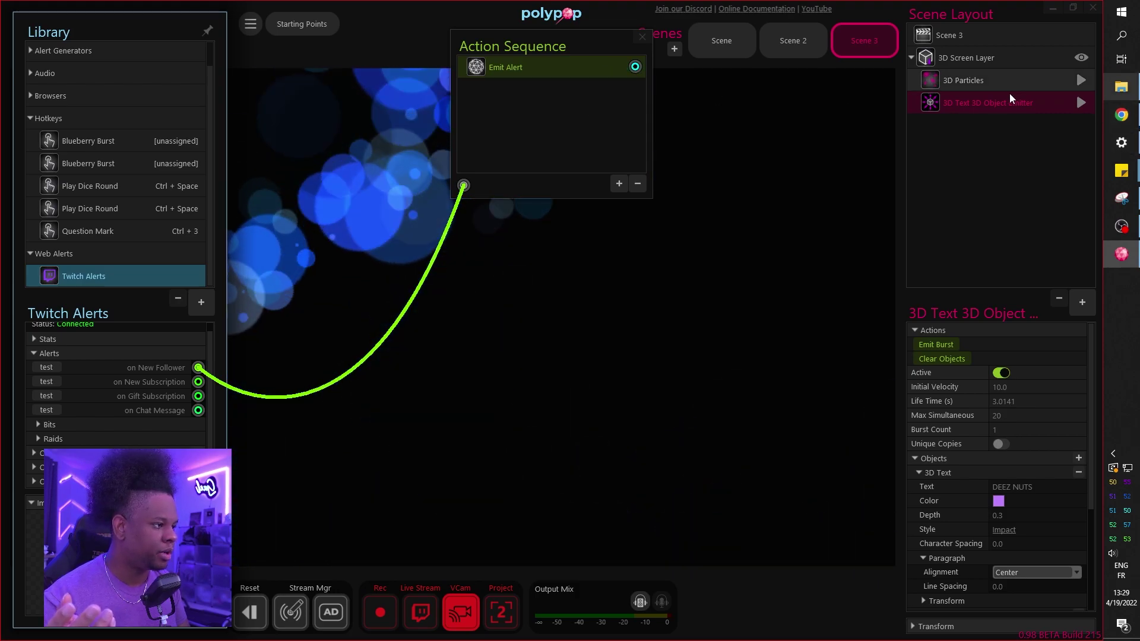
drag(635, 66, 915, 344)
click(920, 79)
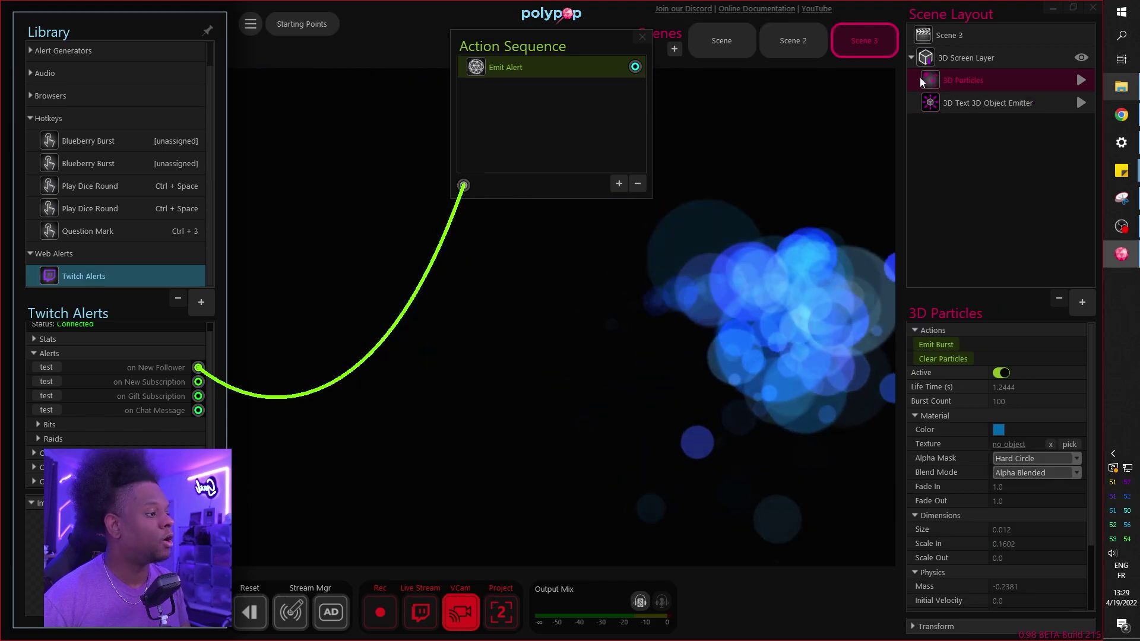
click(1000, 373)
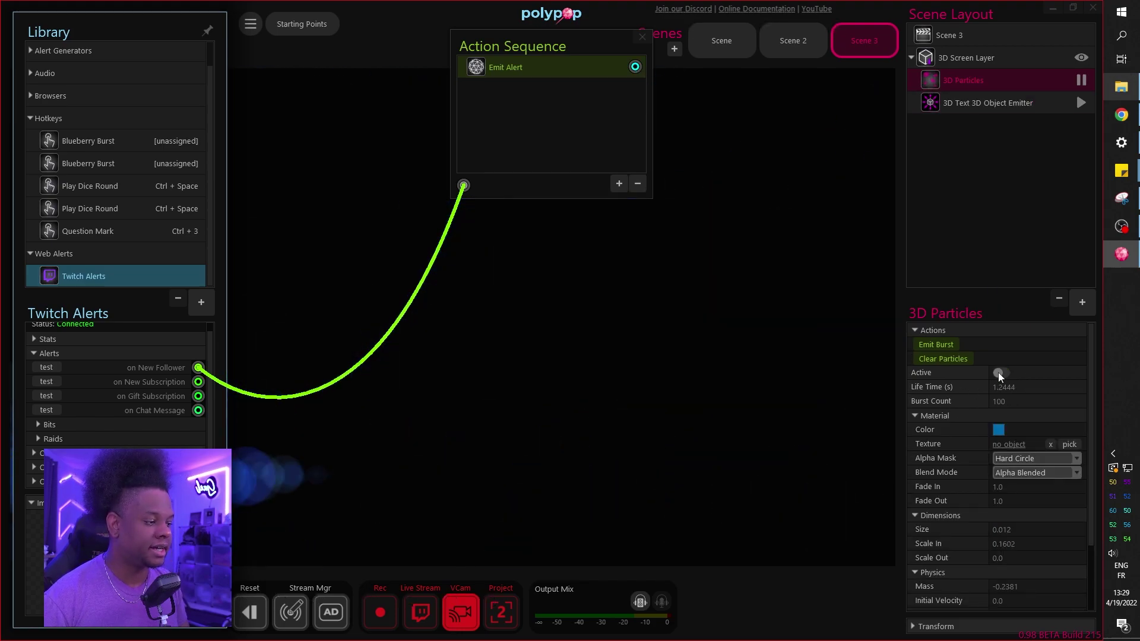
click(1001, 373)
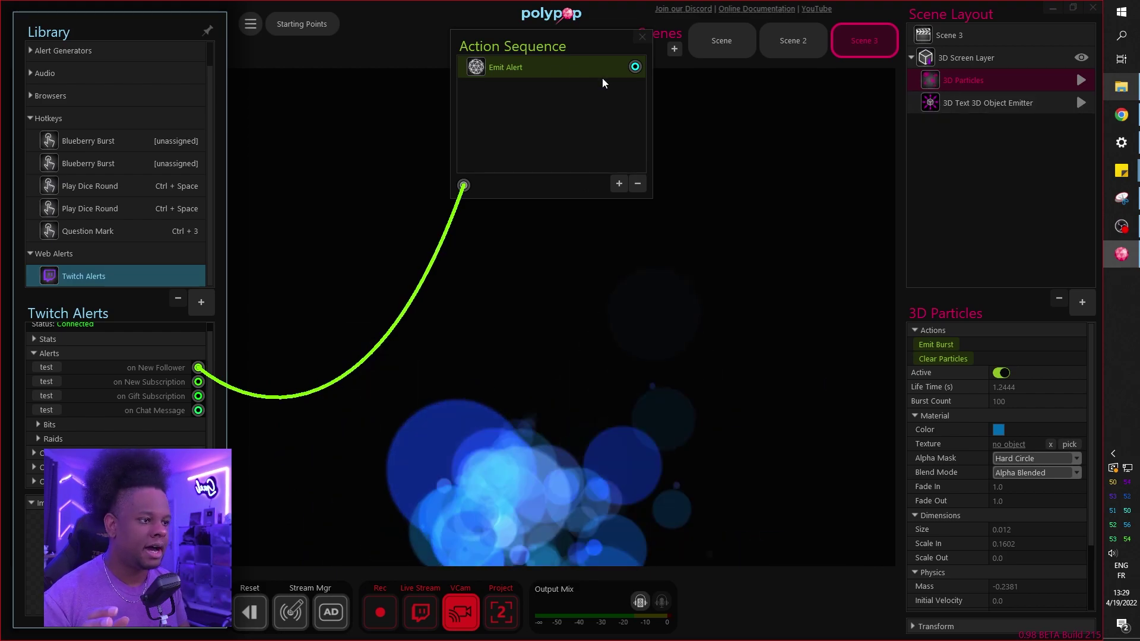
drag(636, 67, 913, 372)
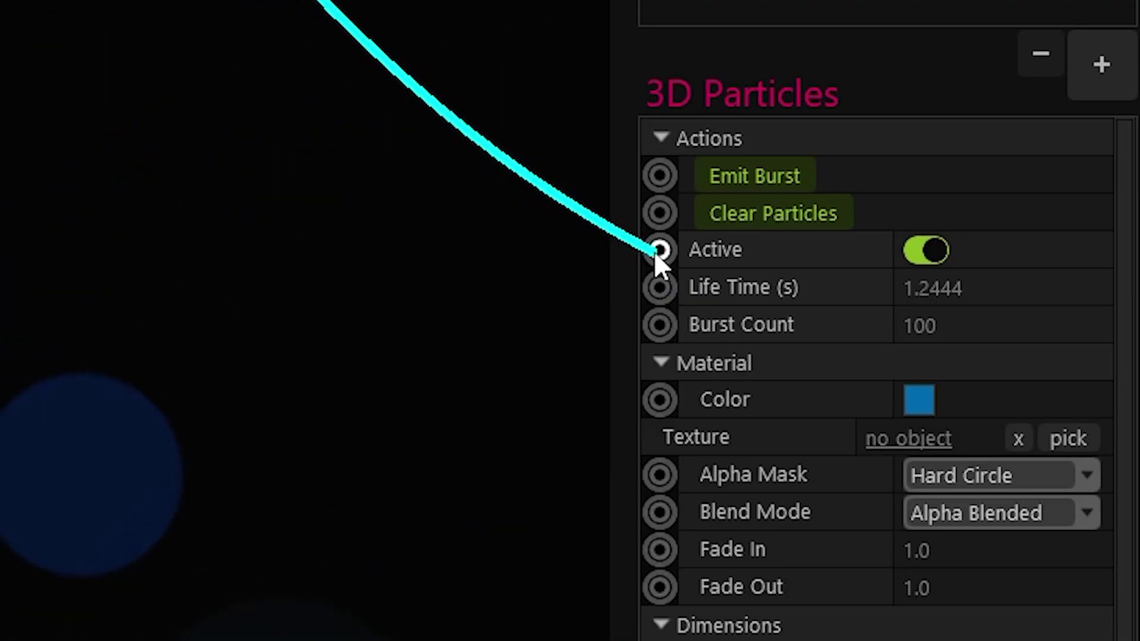
drag(655, 250, 655, 250)
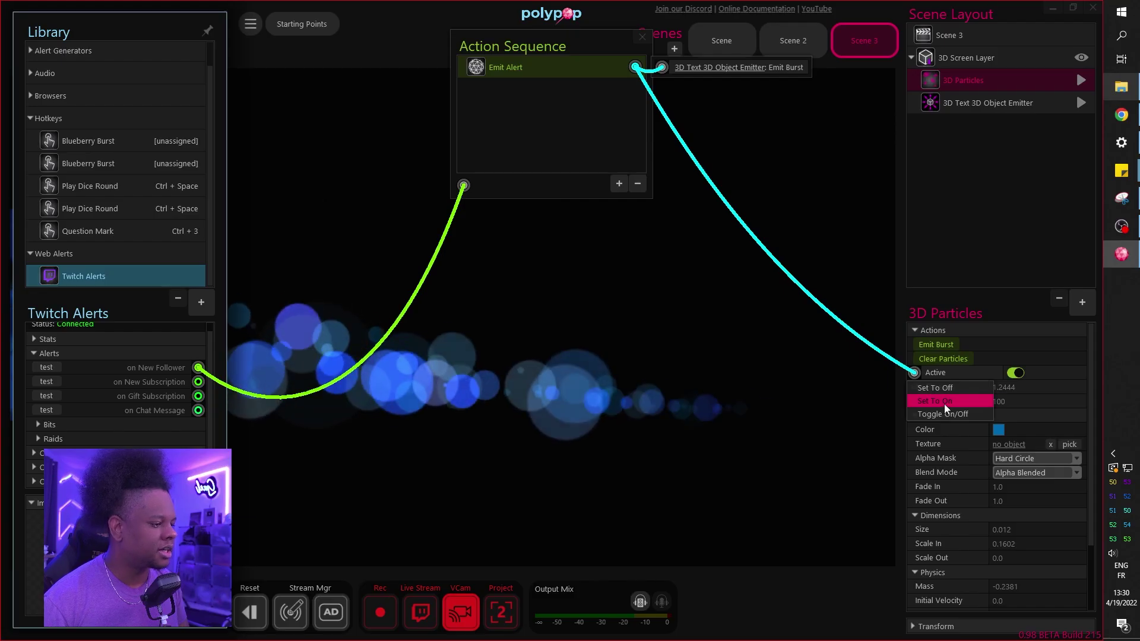
click(944, 402)
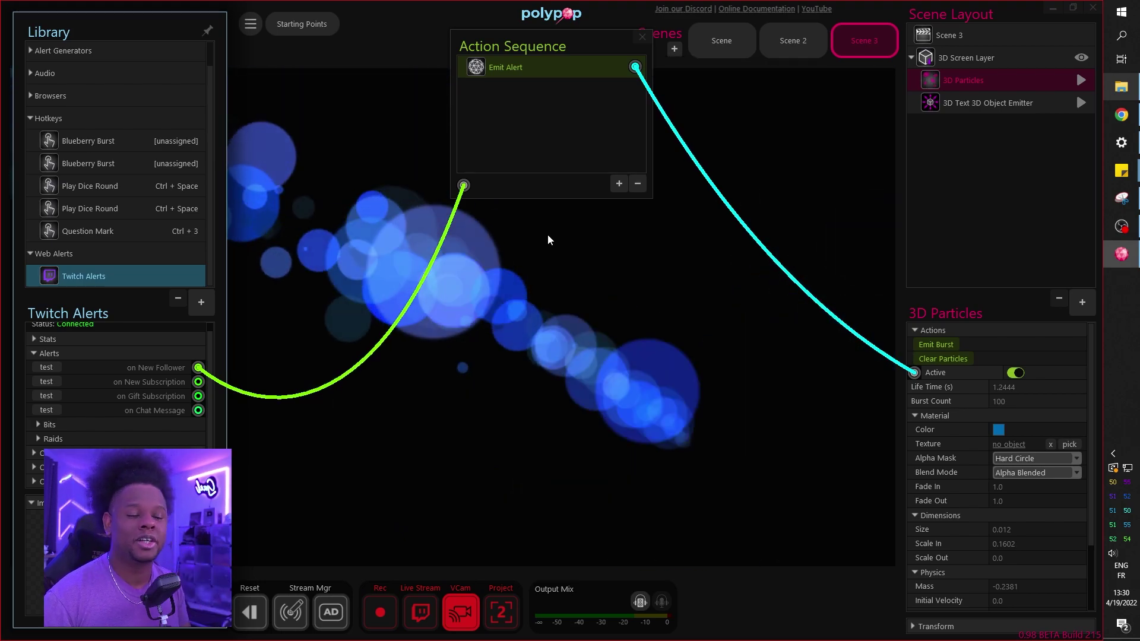
Step: Add a 3-second Wait step to the sequence
click(619, 184)
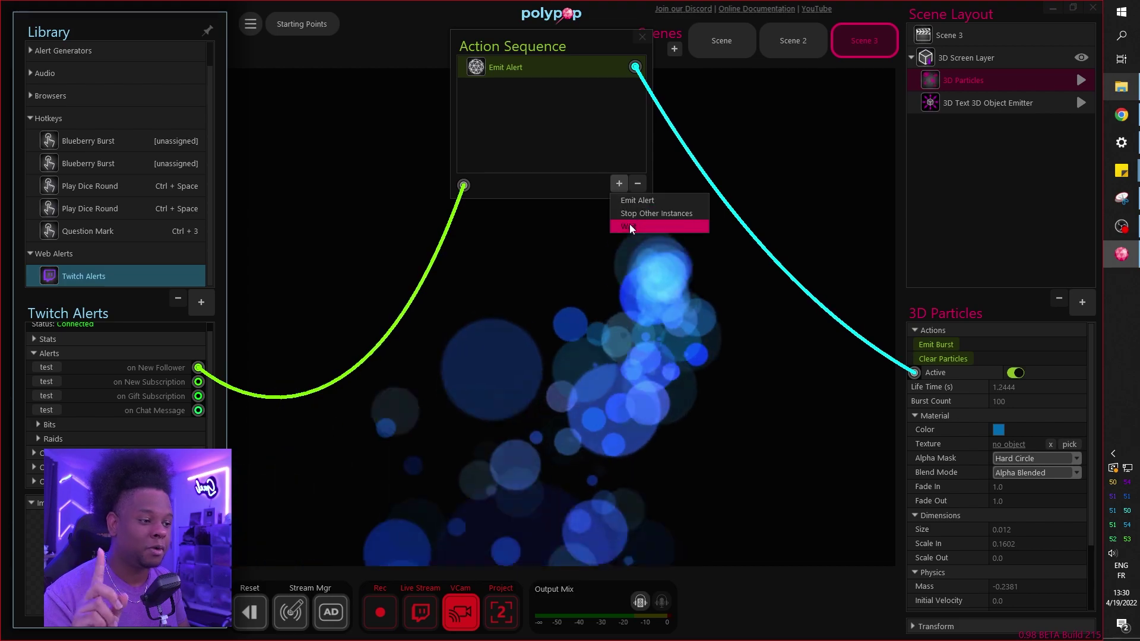
click(629, 225)
click(526, 90)
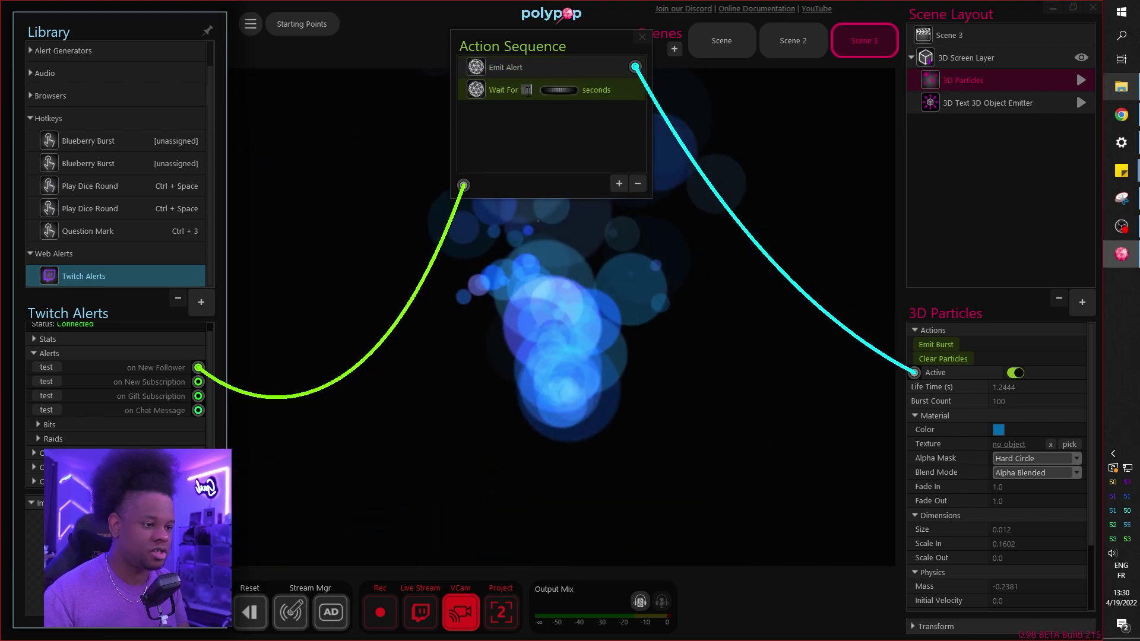
text(3)
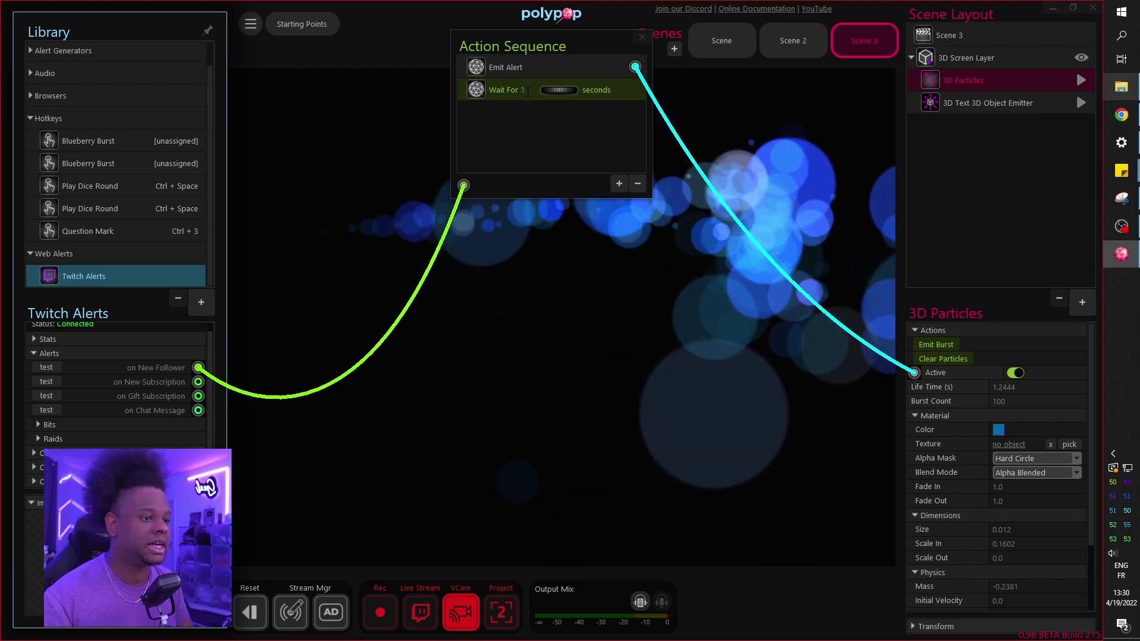
key(Return)
Step: Add a second Emit Alert step linked to the particles' Active setting with Set To Off
click(618, 181)
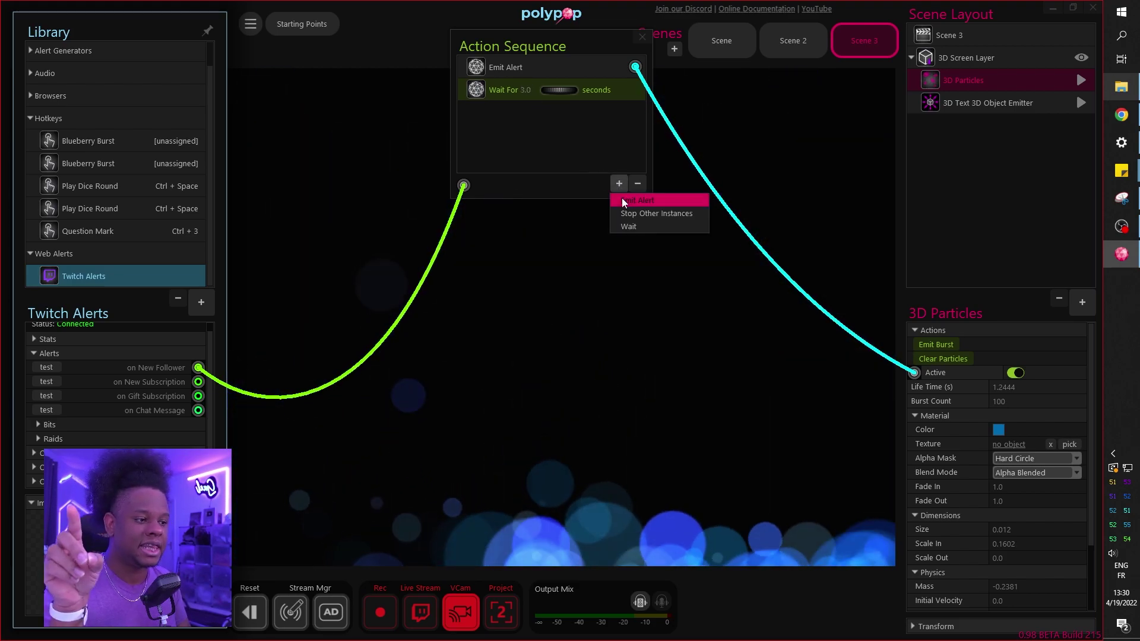
click(622, 197)
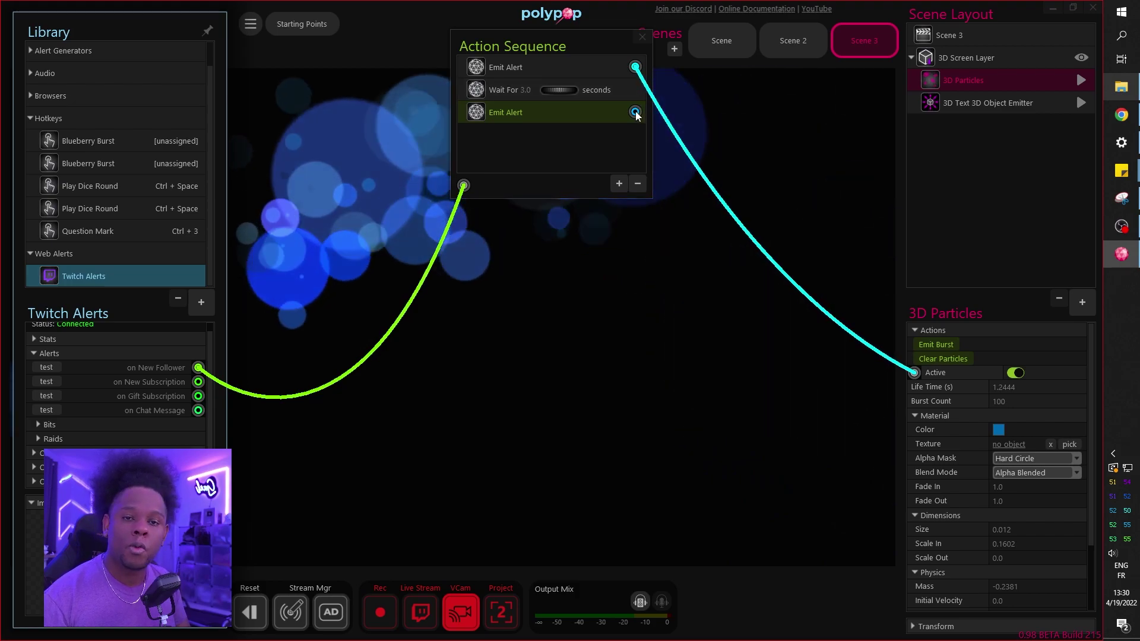
drag(636, 112, 914, 373)
click(924, 390)
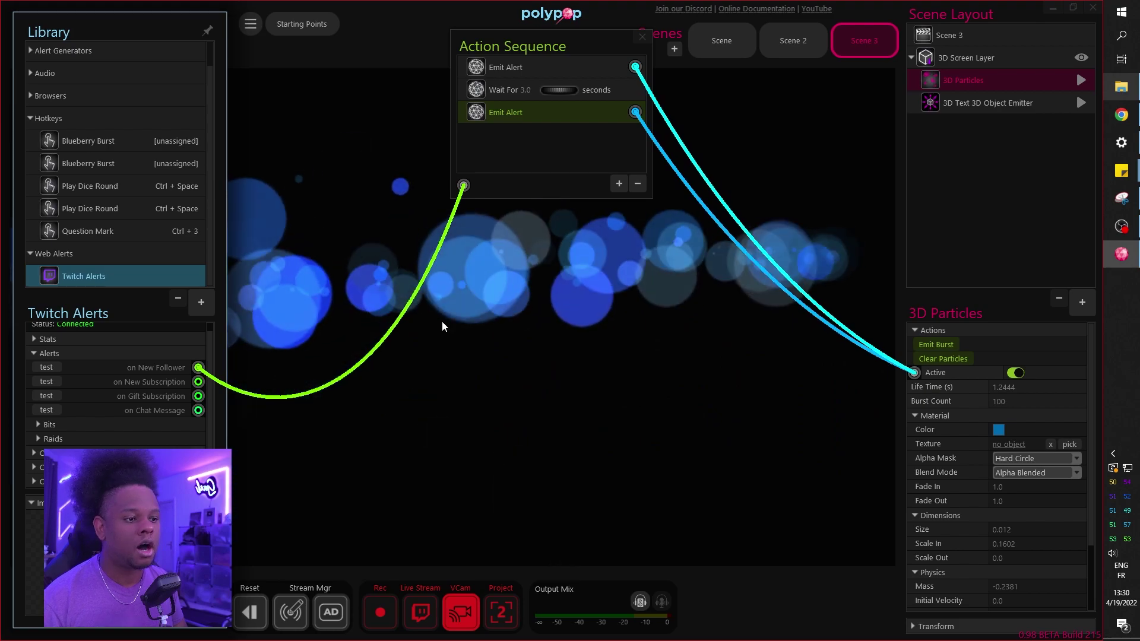
Step: Switch the 3D Particles off, close the Action Sequence and fire a test New Follower alert
click(1014, 374)
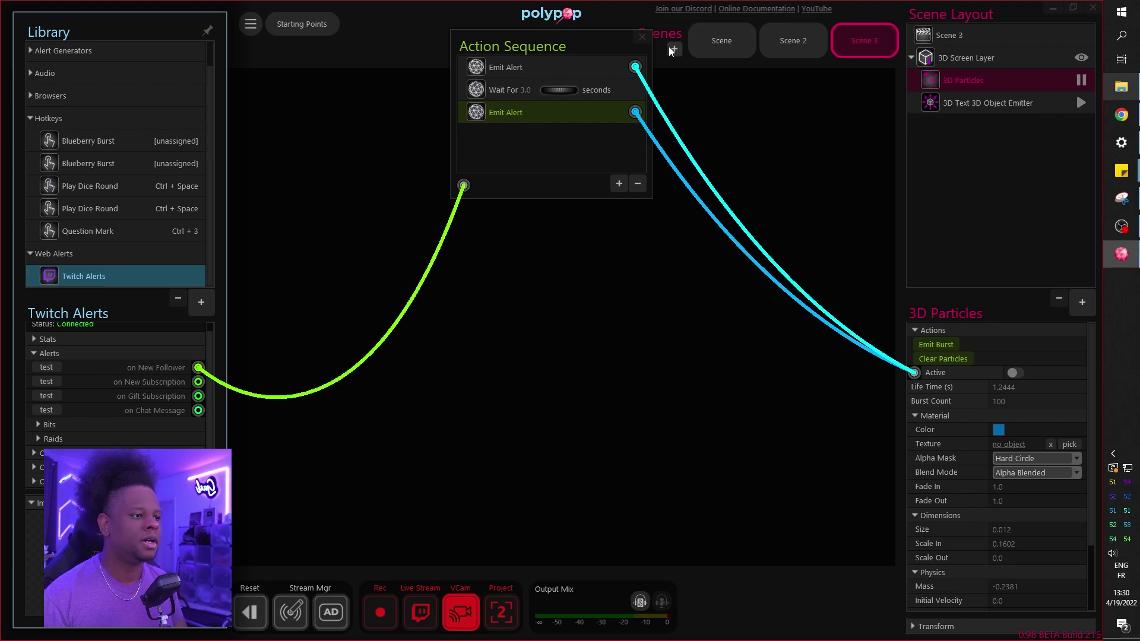
click(640, 37)
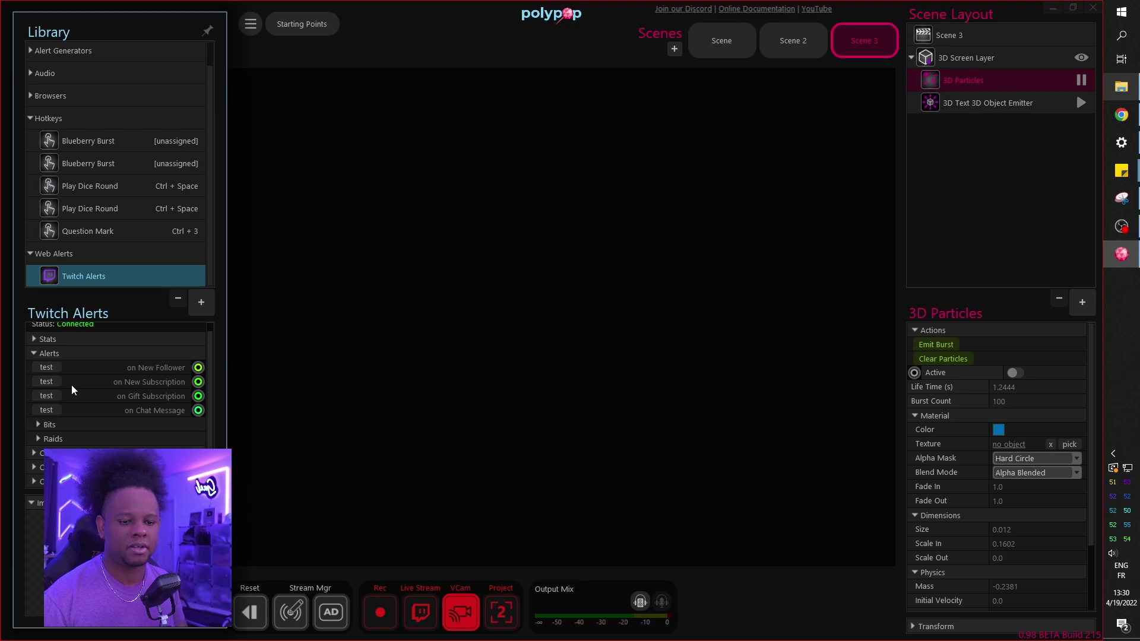
click(38, 365)
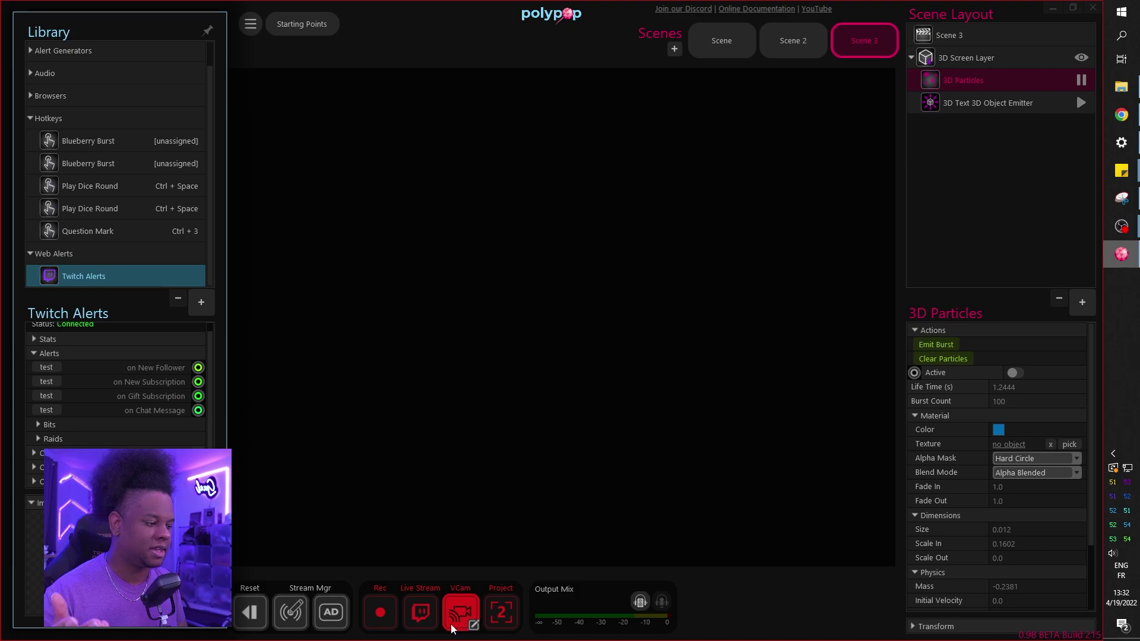
Step: In OBS, create a new scene named Scene 4 and start a Video Capture Device source
mouse_move(1117, 235)
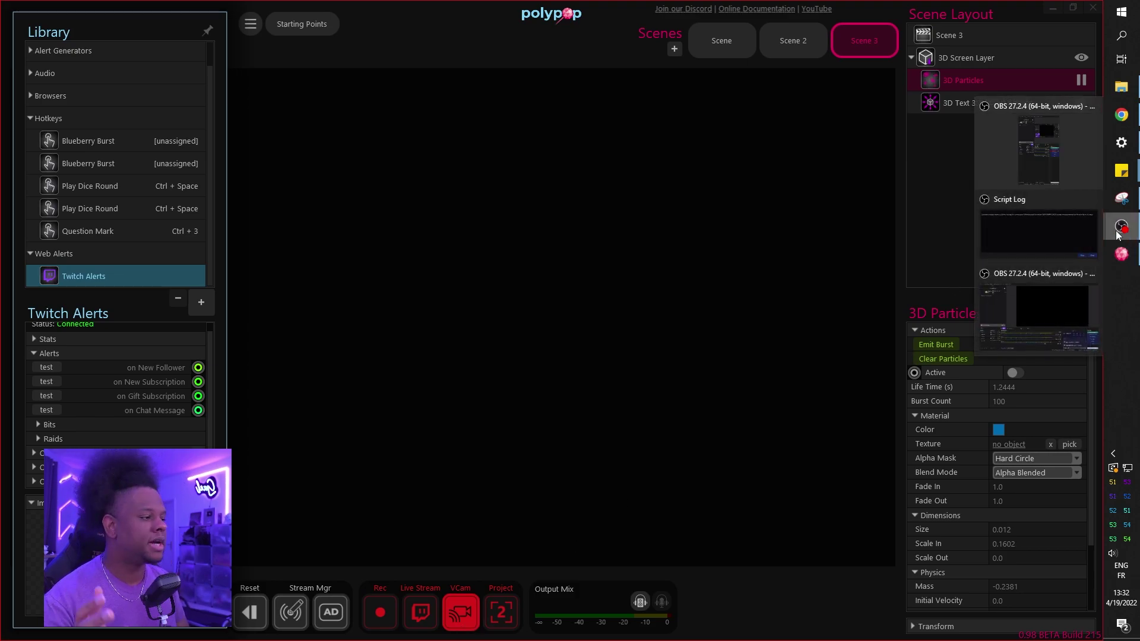
click(1062, 296)
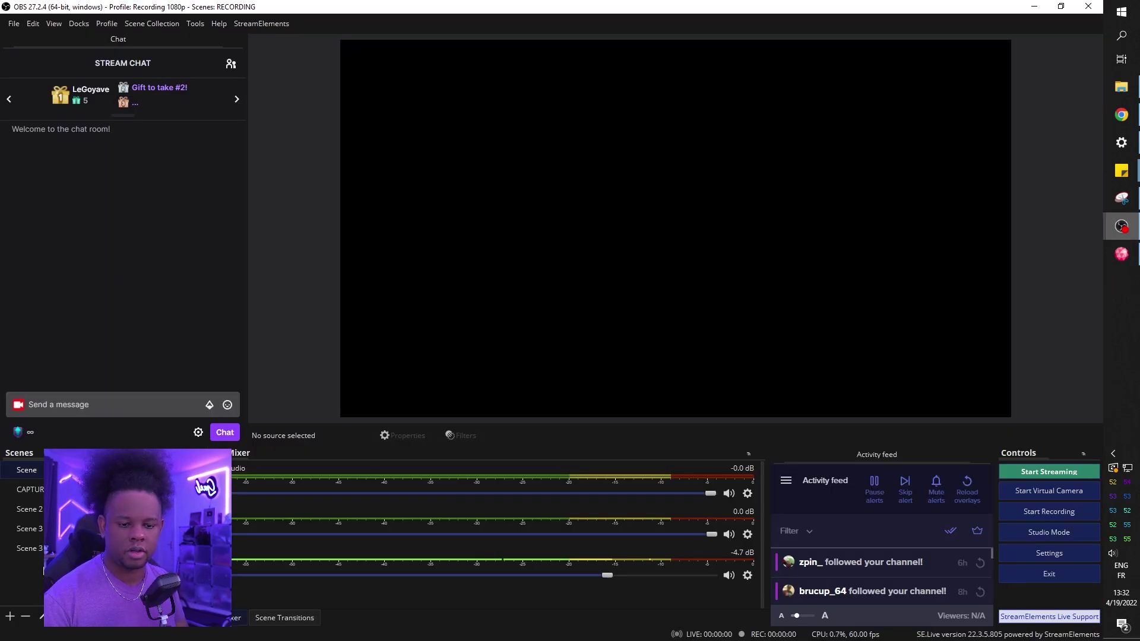
click(24, 549)
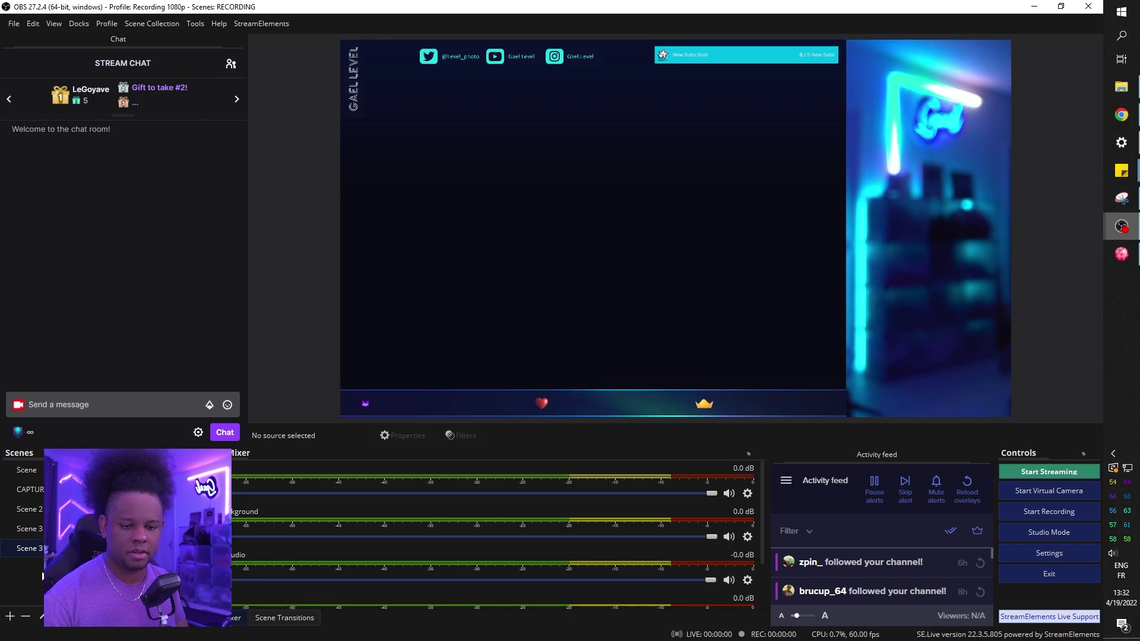
click(10, 617)
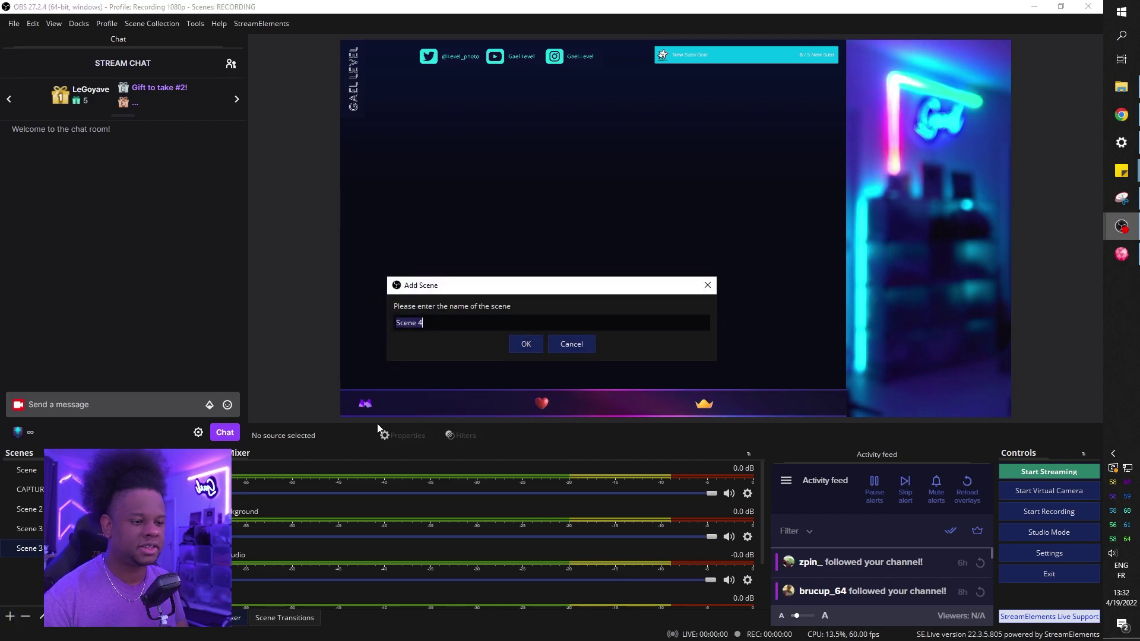
click(526, 346)
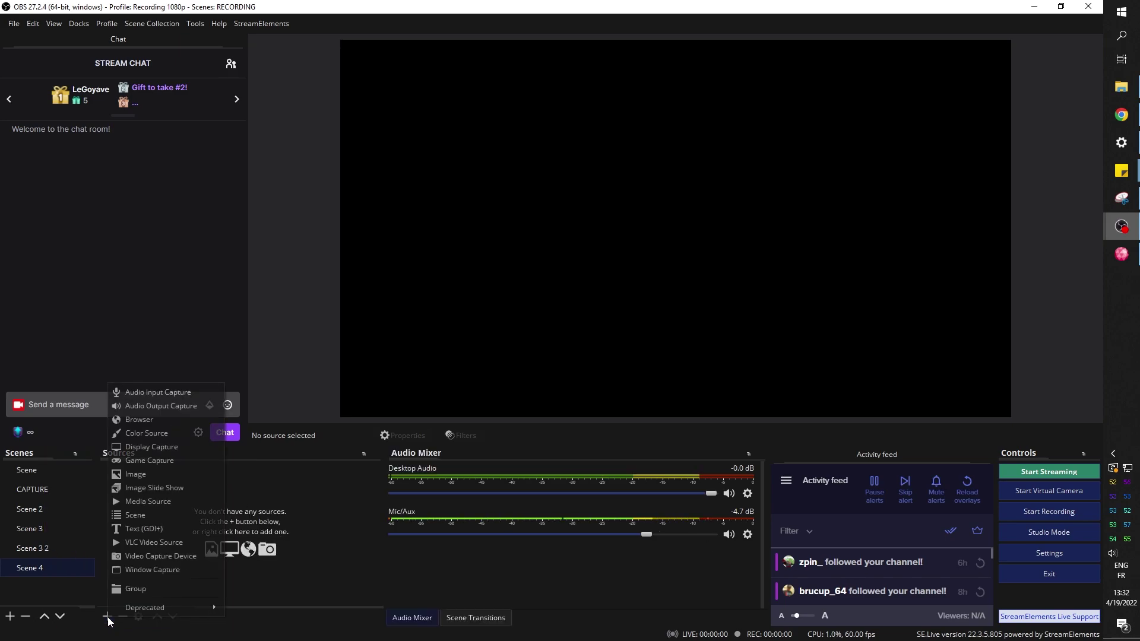
click(176, 558)
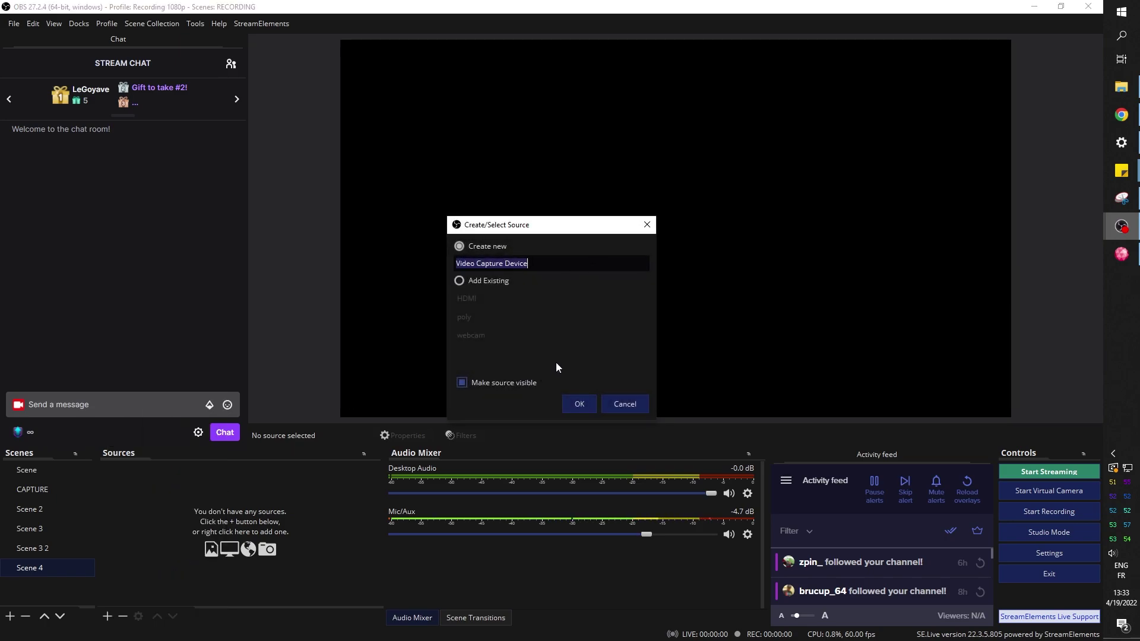
Step: Name the source 'polypop' and choose PolyPop Camera as the device
text(polypop)
key(Return)
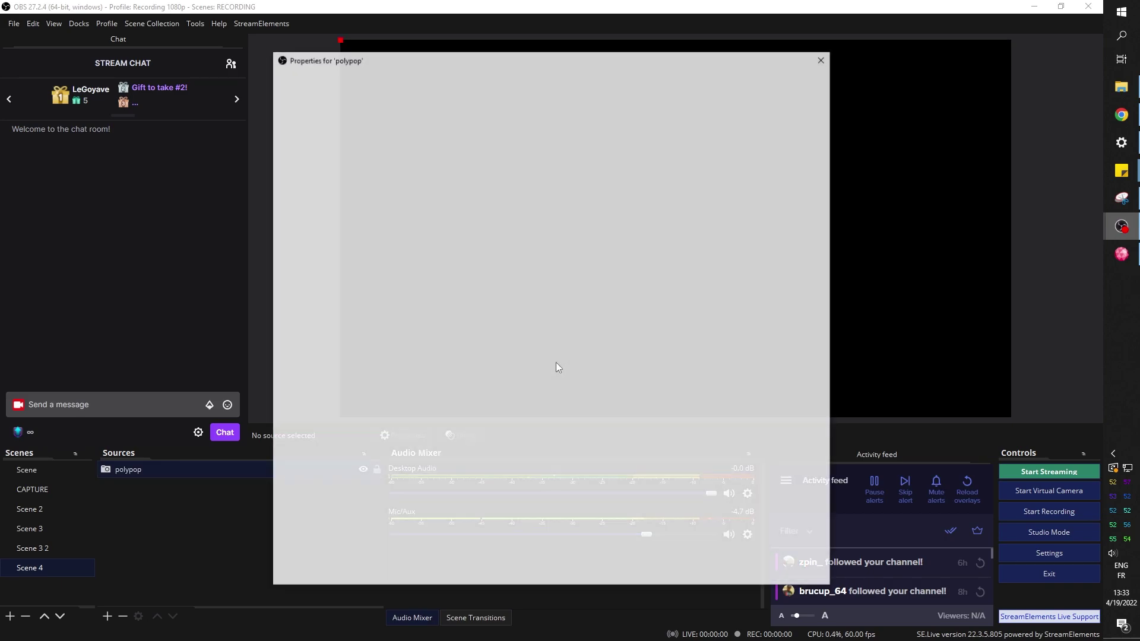
click(800, 454)
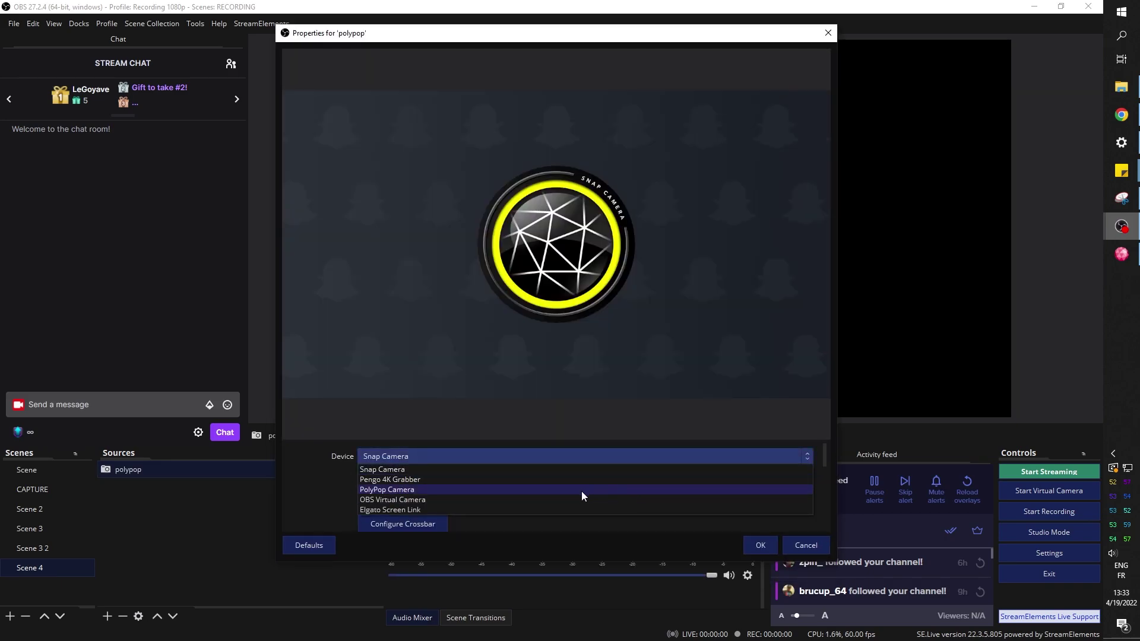
click(581, 491)
Step: Set Resolution/FPS Type to Custom, resolution 1280x720 and video format ARGB, and apply
drag(436, 42, 432, 18)
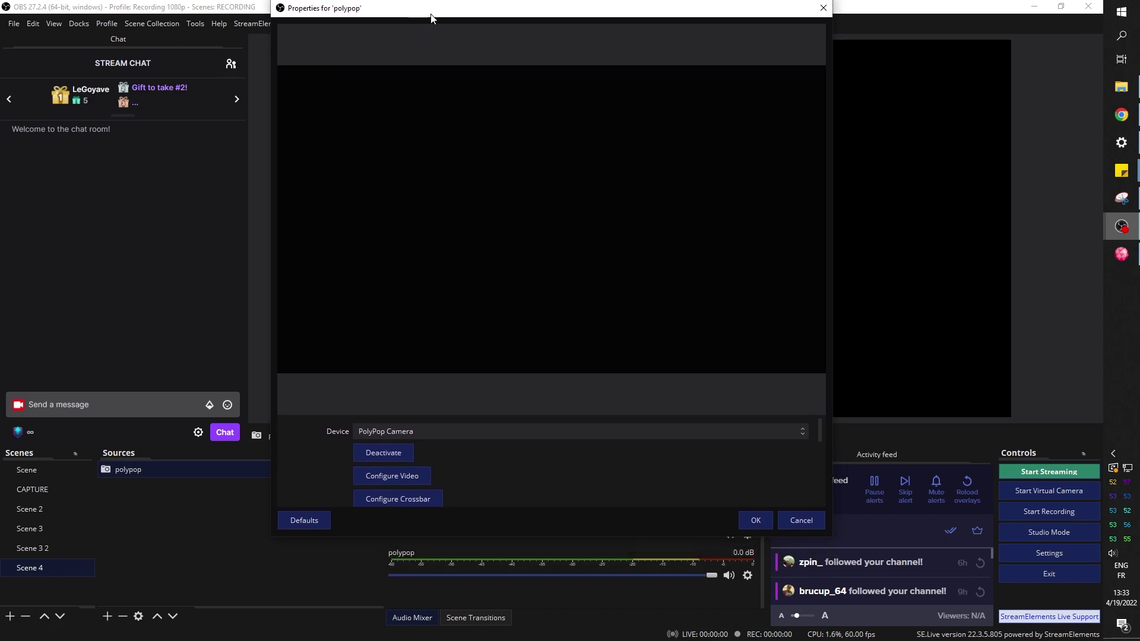
scroll(314, 461, down, 3)
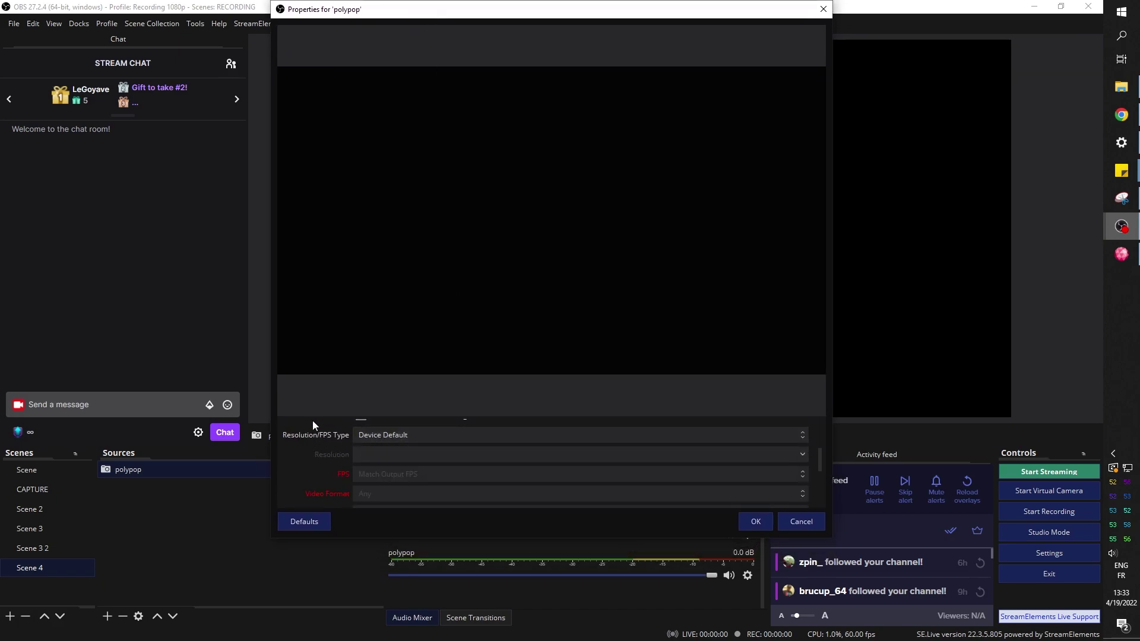
drag(314, 420, 327, 243)
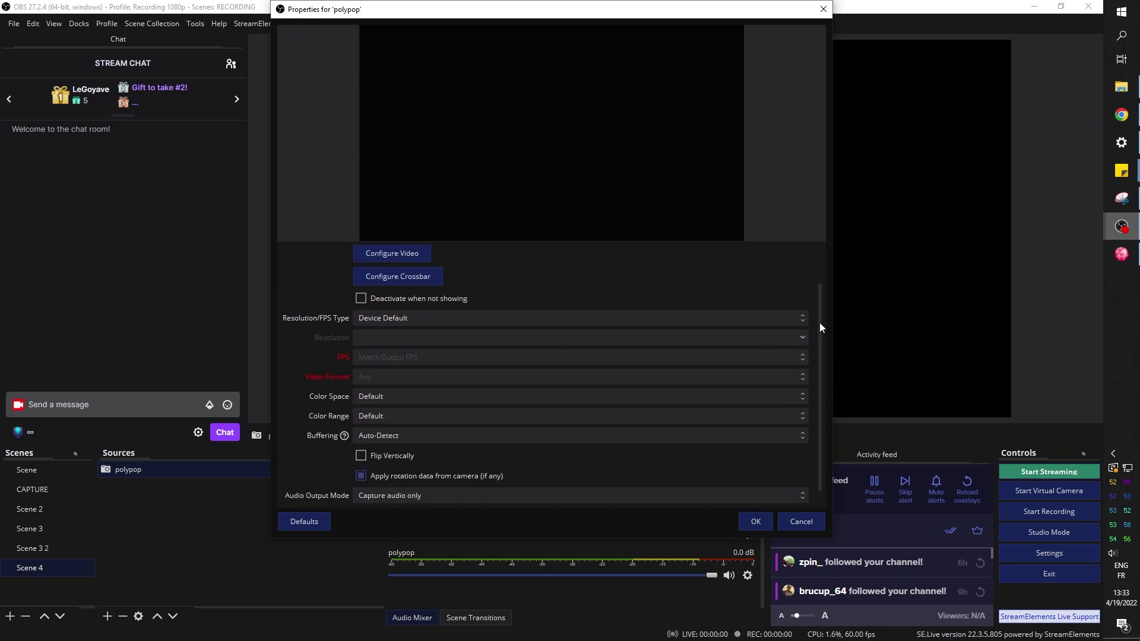
click(708, 341)
click(804, 337)
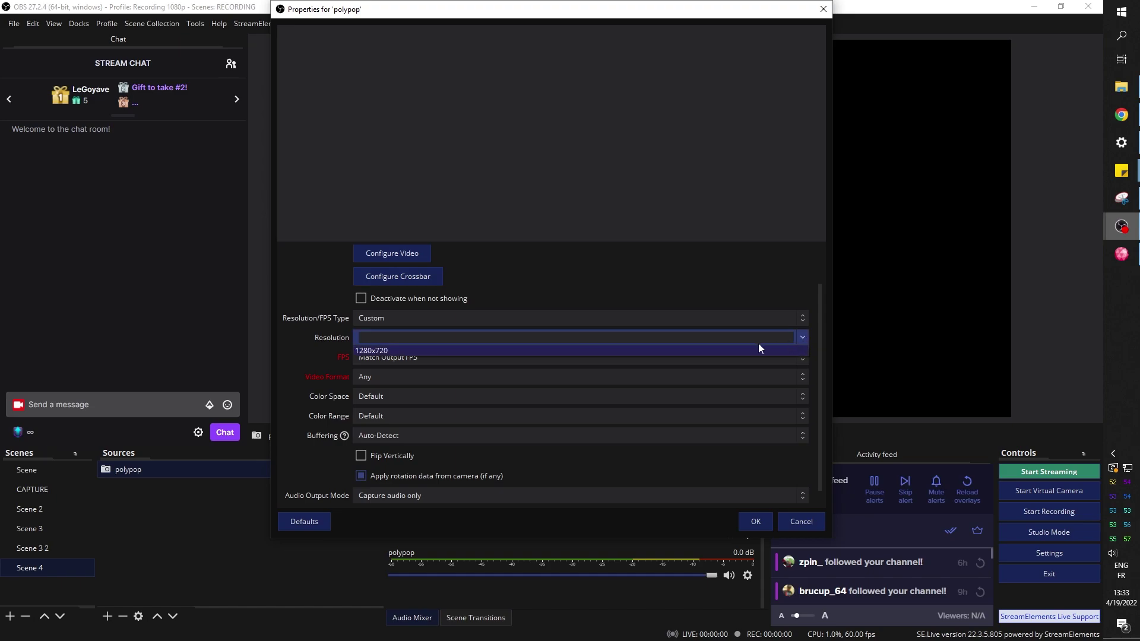
click(695, 350)
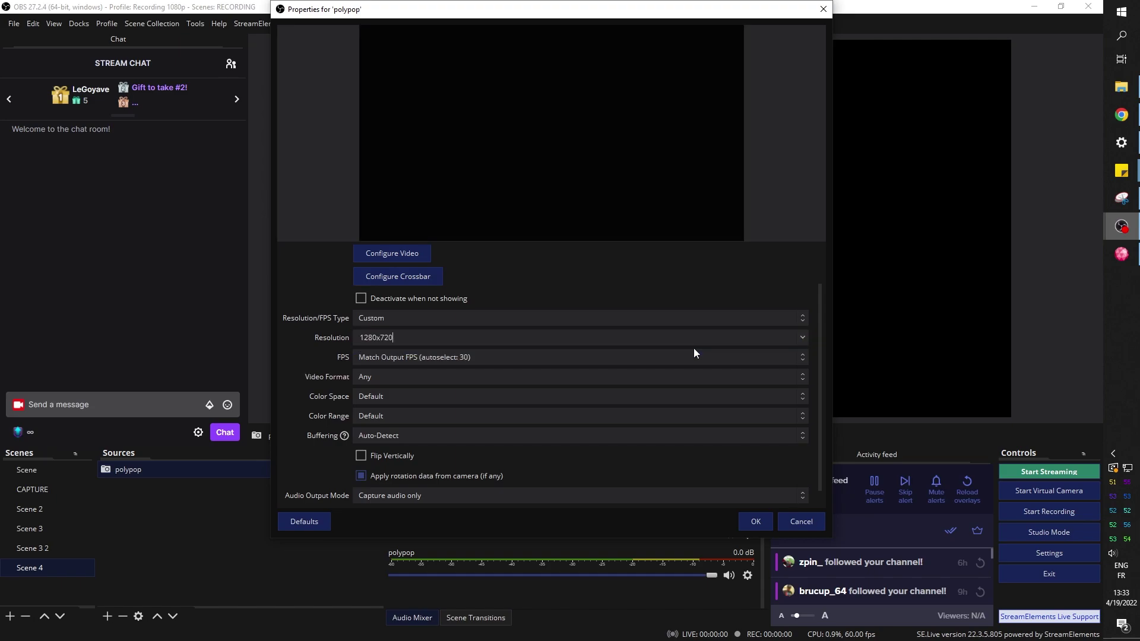
click(623, 378)
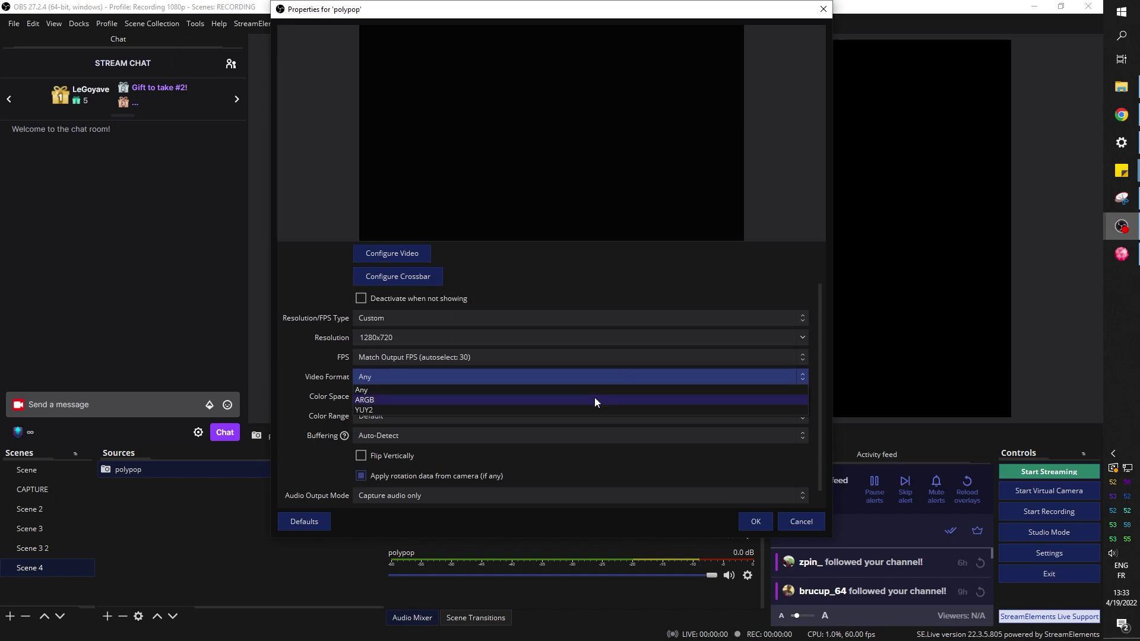
click(595, 400)
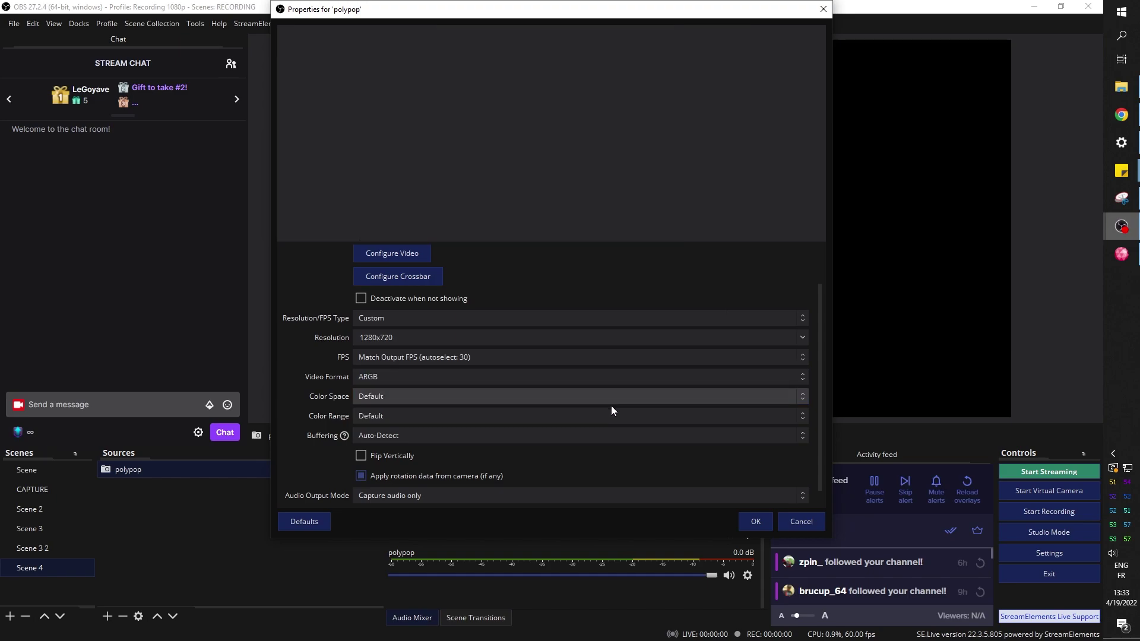
click(755, 522)
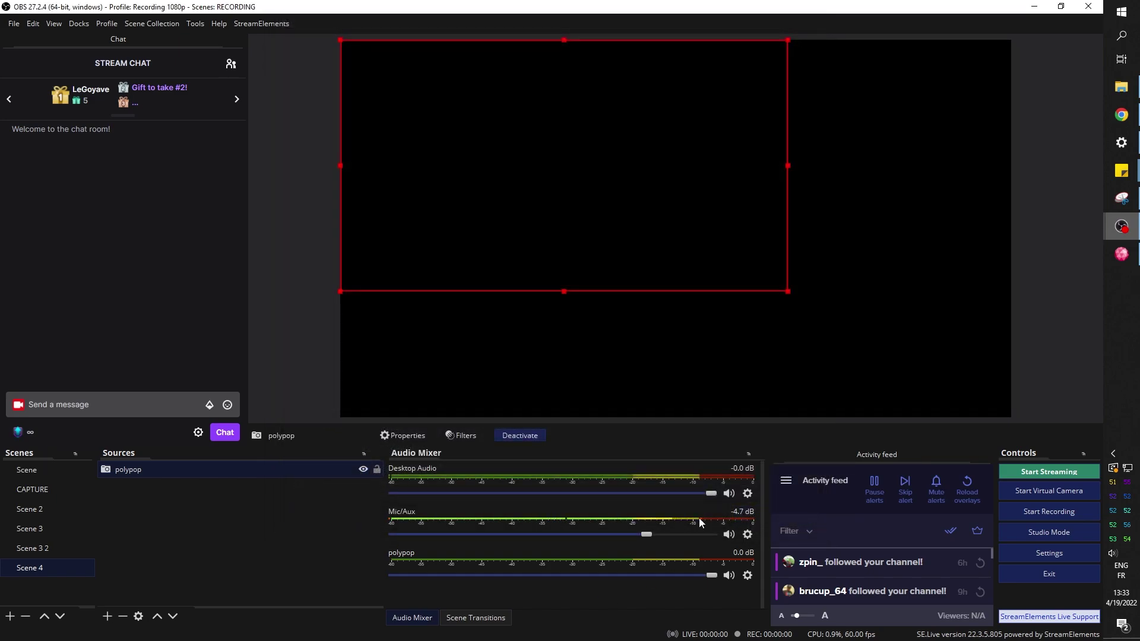
Step: Stretch the polypop source to fill the OBS canvas, testing the follower alert from PolyPop
click(1119, 256)
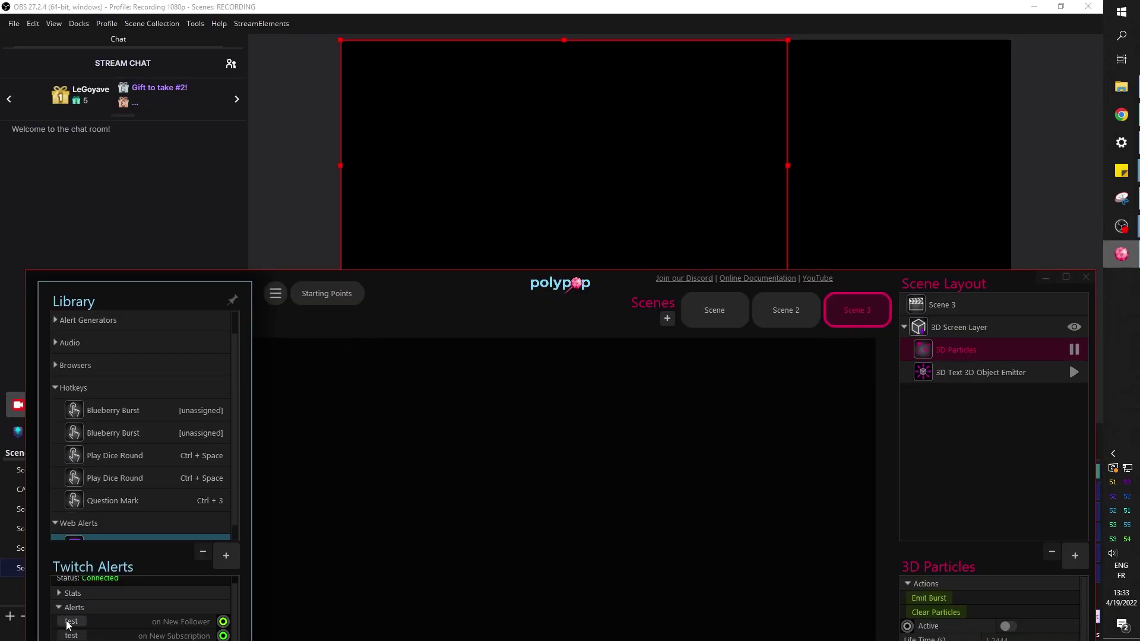
click(70, 621)
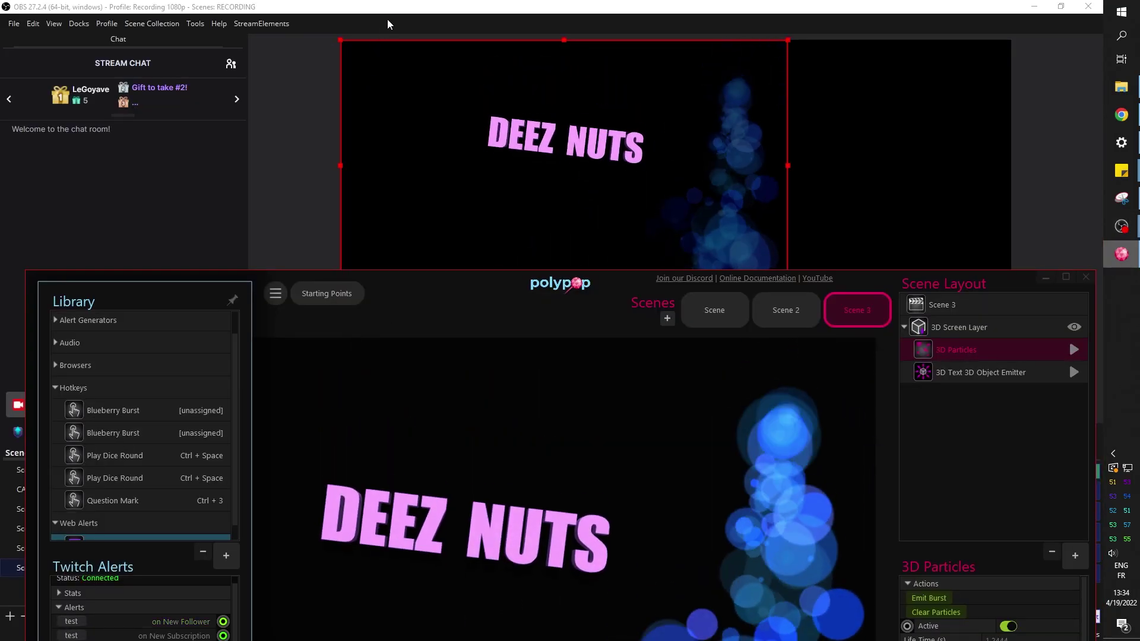
click(390, 6)
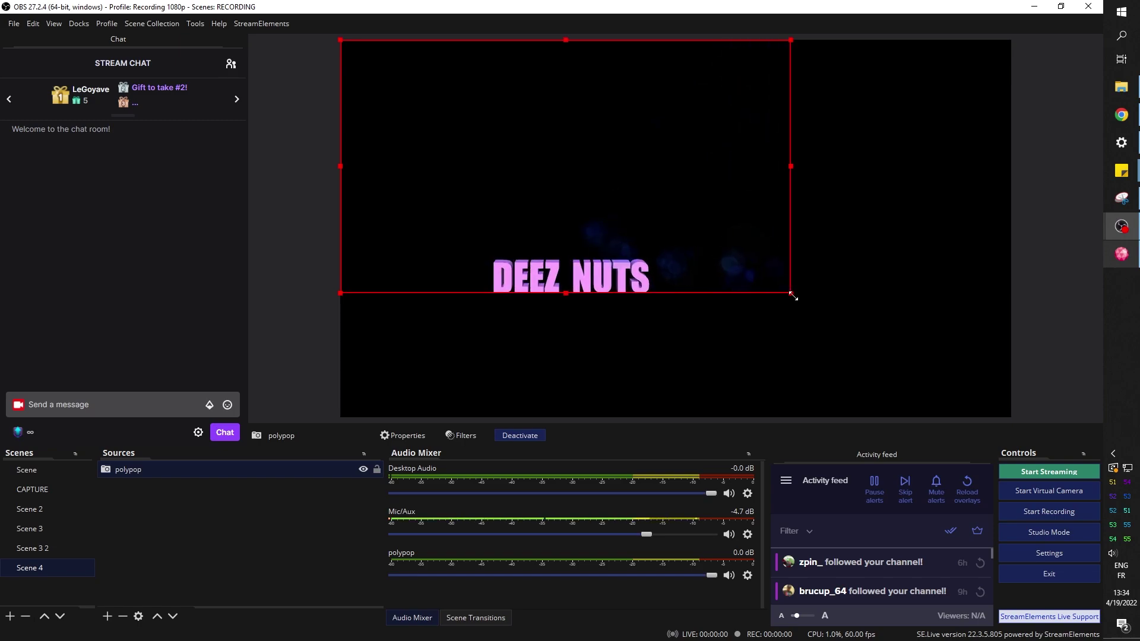
drag(793, 296, 969, 373)
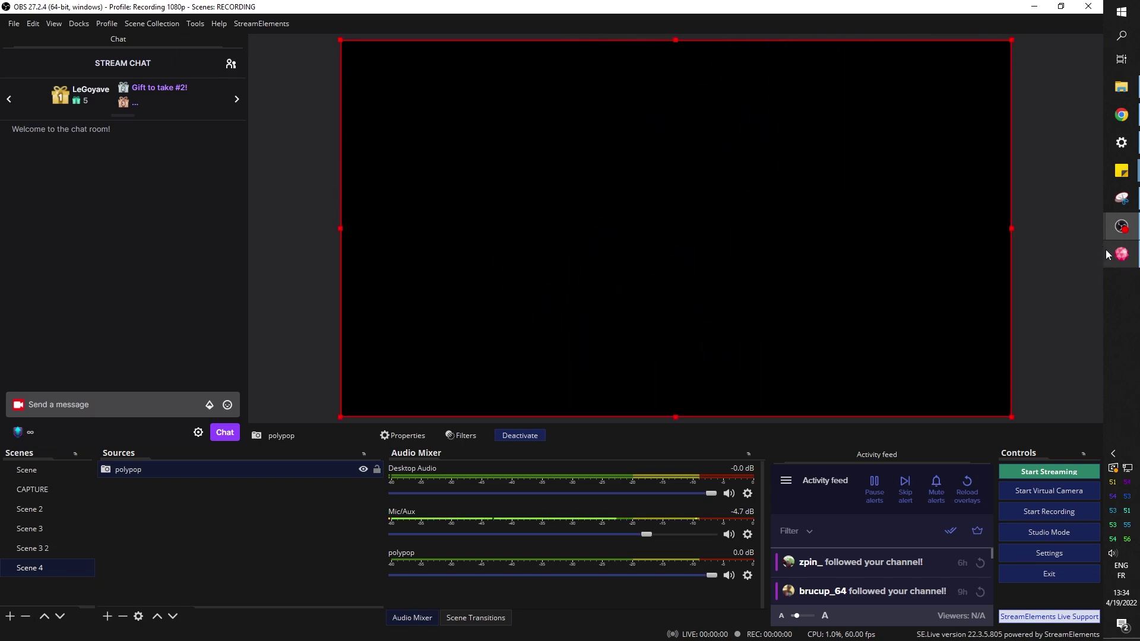
click(1118, 254)
click(70, 622)
Step: Fire a PolyPop test follower alert and watch it play over the desktop capture in OBS
click(395, 14)
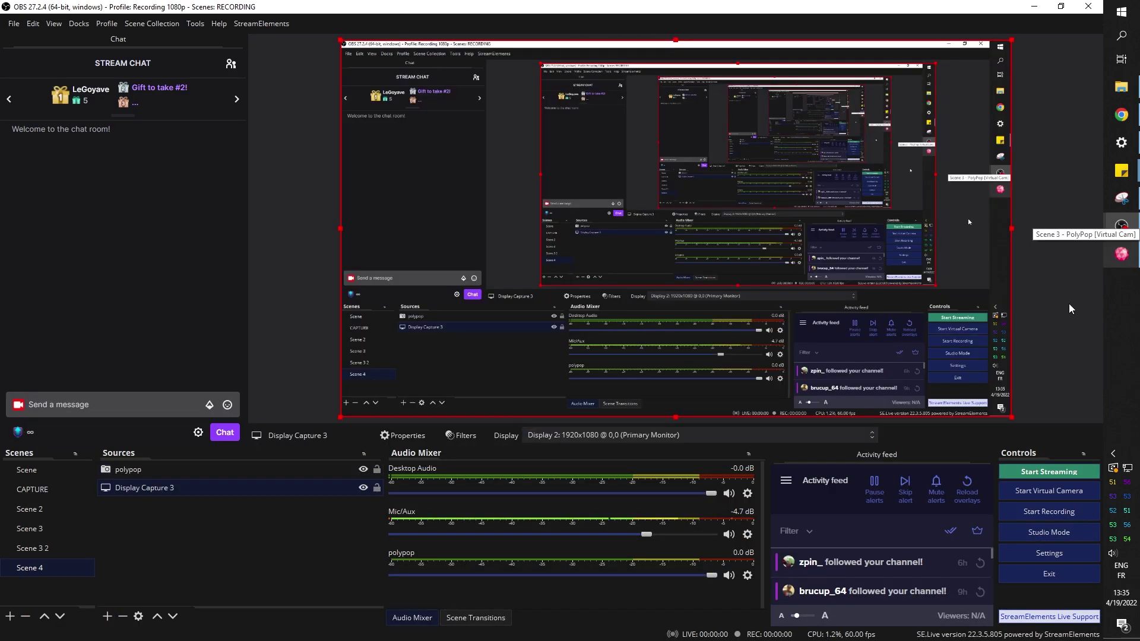
click(1121, 257)
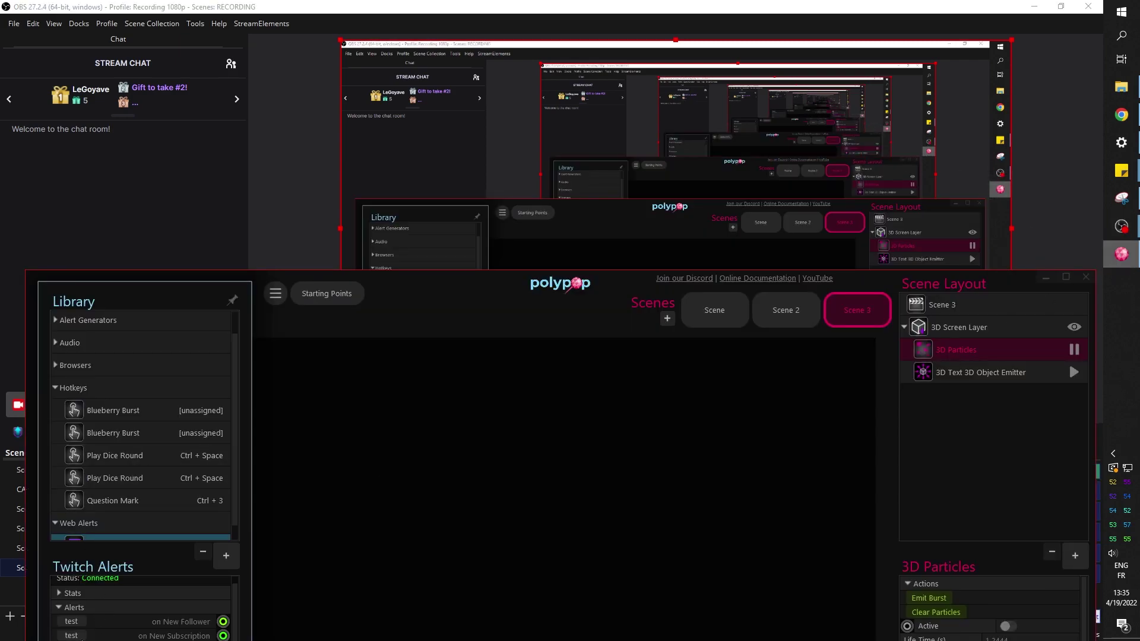
click(74, 623)
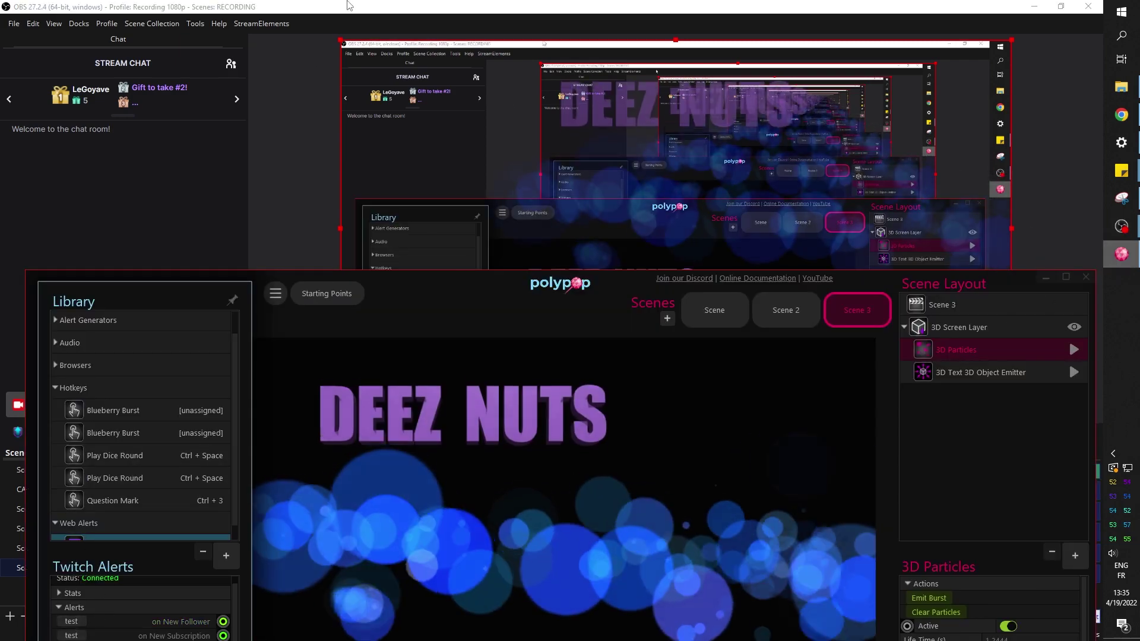
click(338, 15)
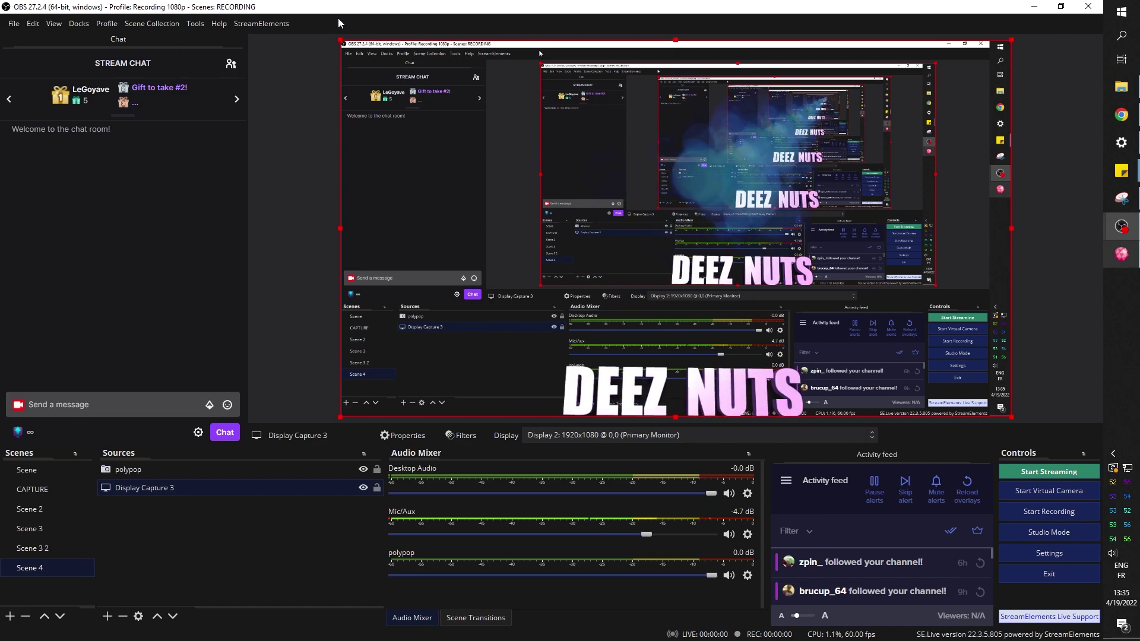